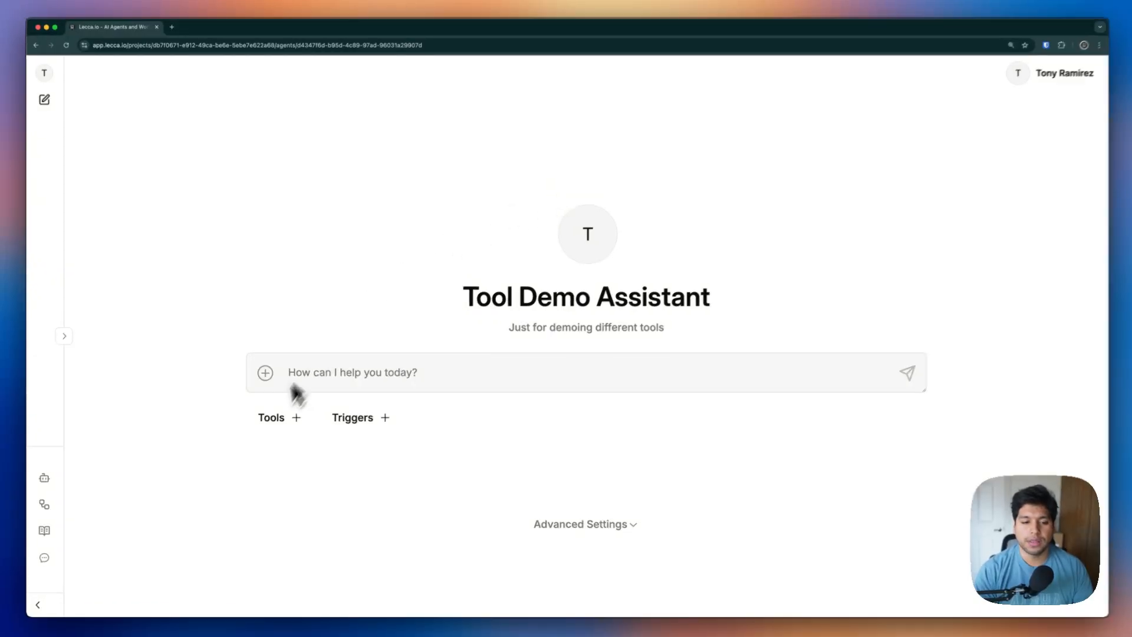
Add Google Search to the agent and save its settings with an empty Search Query
{"action": "left_click", "coordinate": [268, 419]}
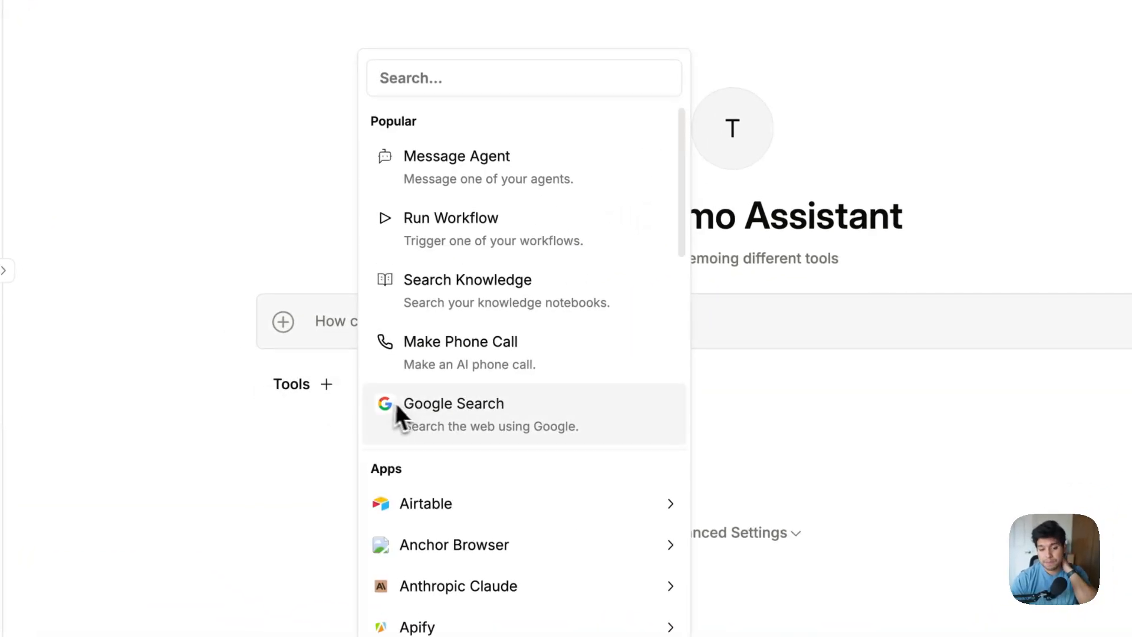
{"action": "left_click", "coordinate": [394, 402]}
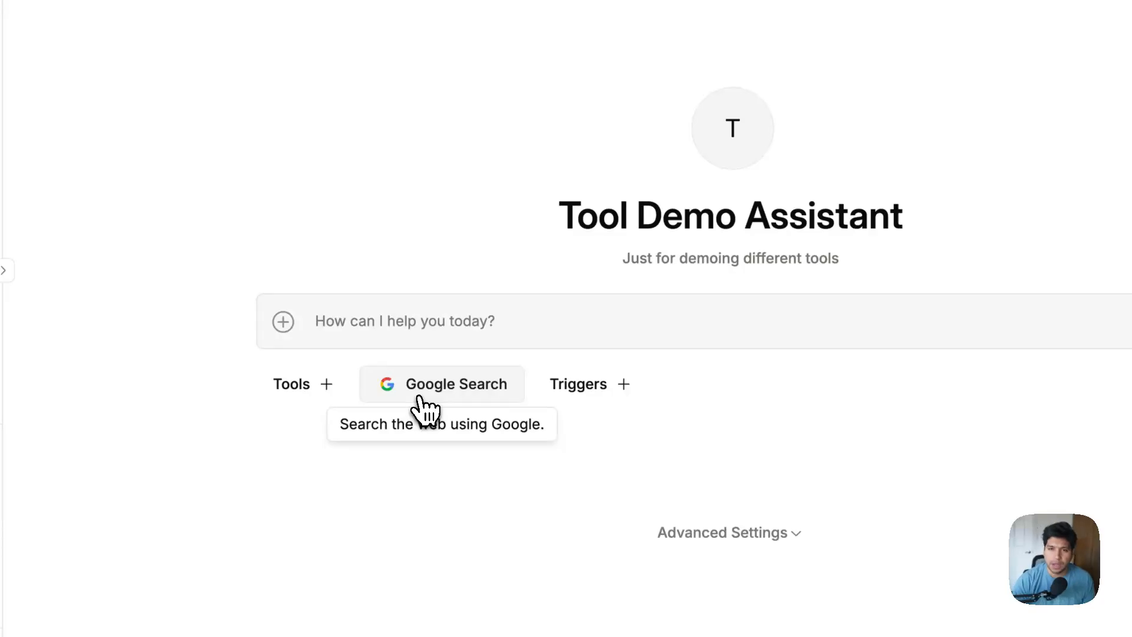
{"action": "left_click", "coordinate": [421, 394]}
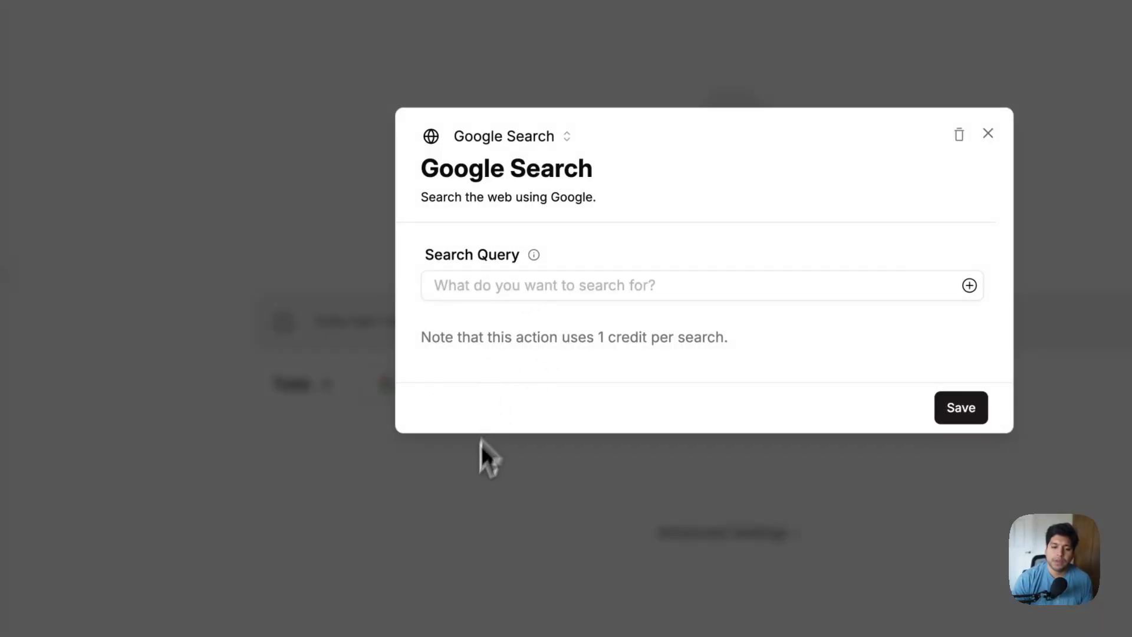
{"action": "left_click", "coordinate": [481, 445]}
{"action": "left_click", "coordinate": [447, 393]}
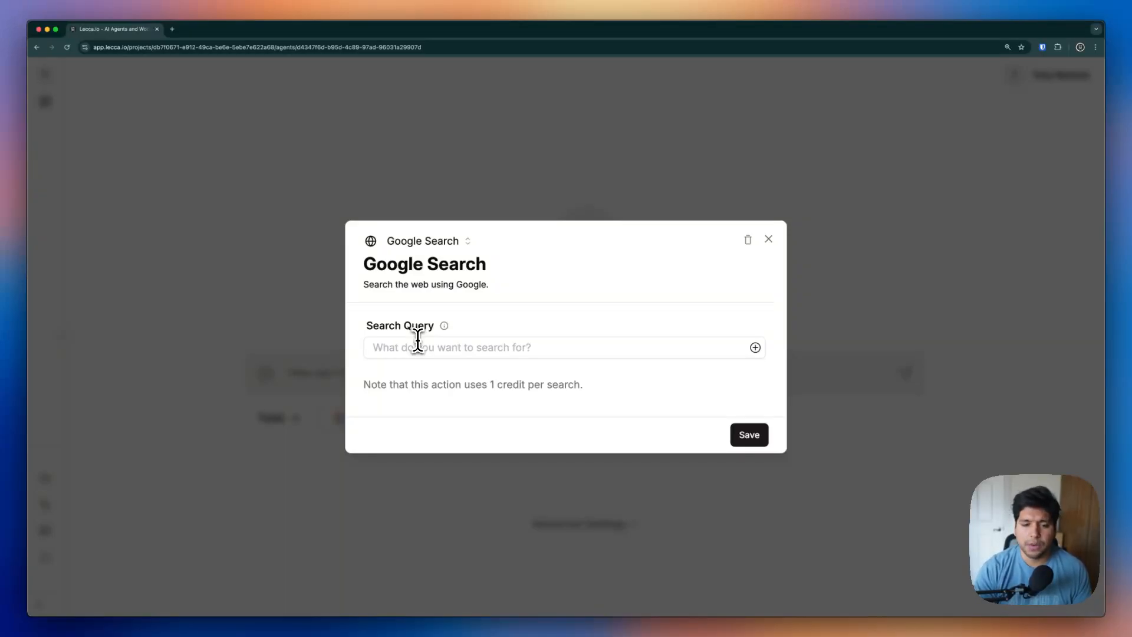
{"action": "left_click", "coordinate": [429, 345]}
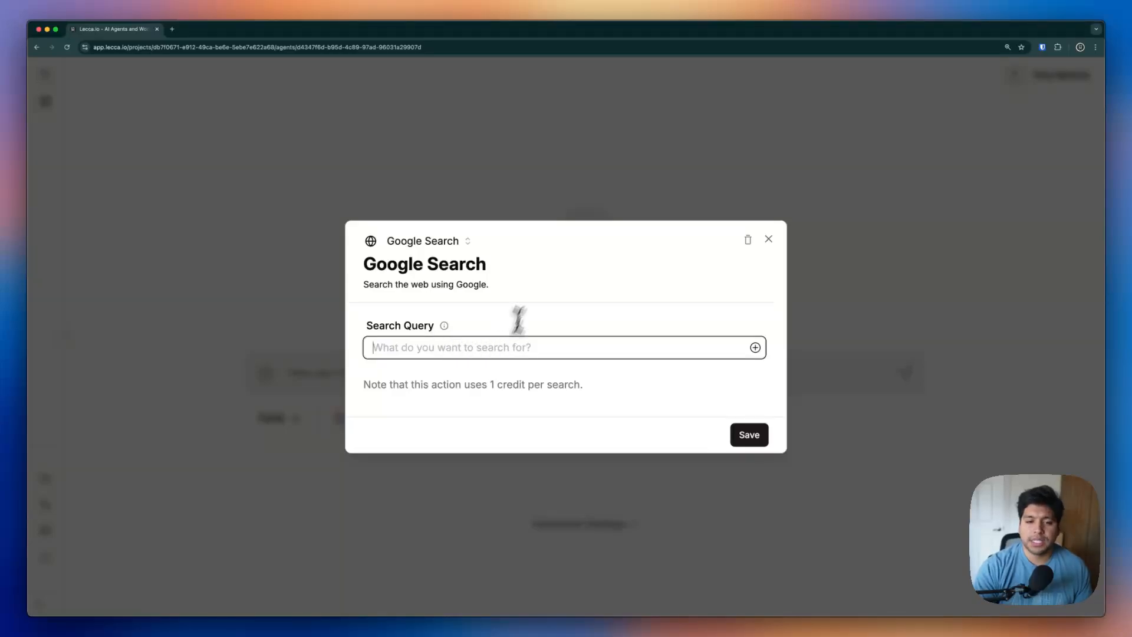
{"action": "left_click", "coordinate": [749, 435]}
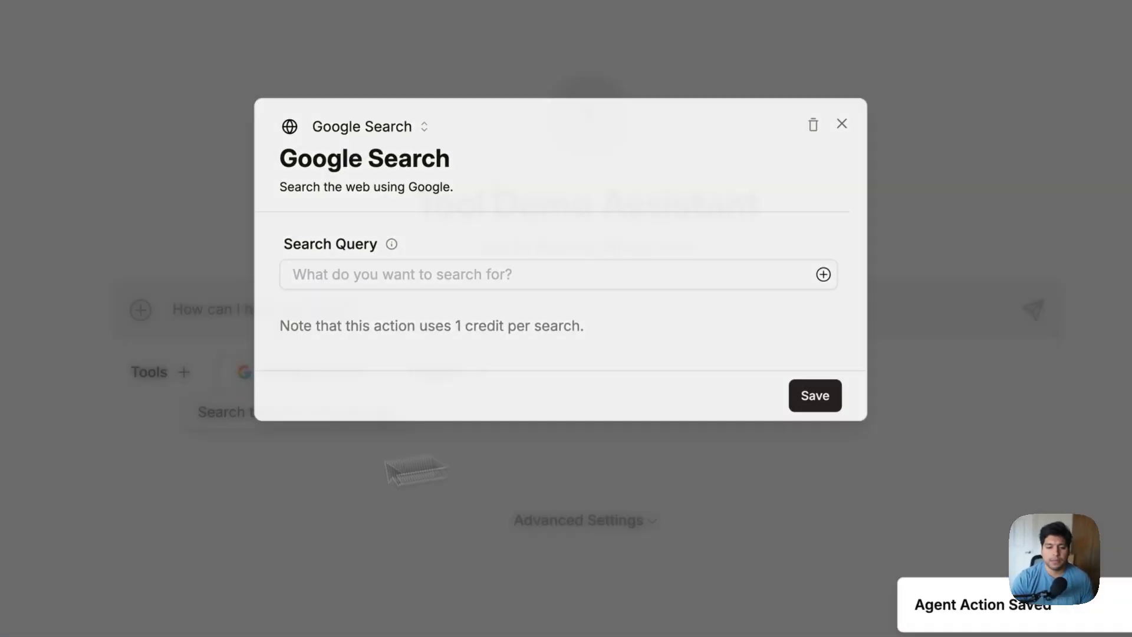
{"action": "left_click", "coordinate": [244, 294]}
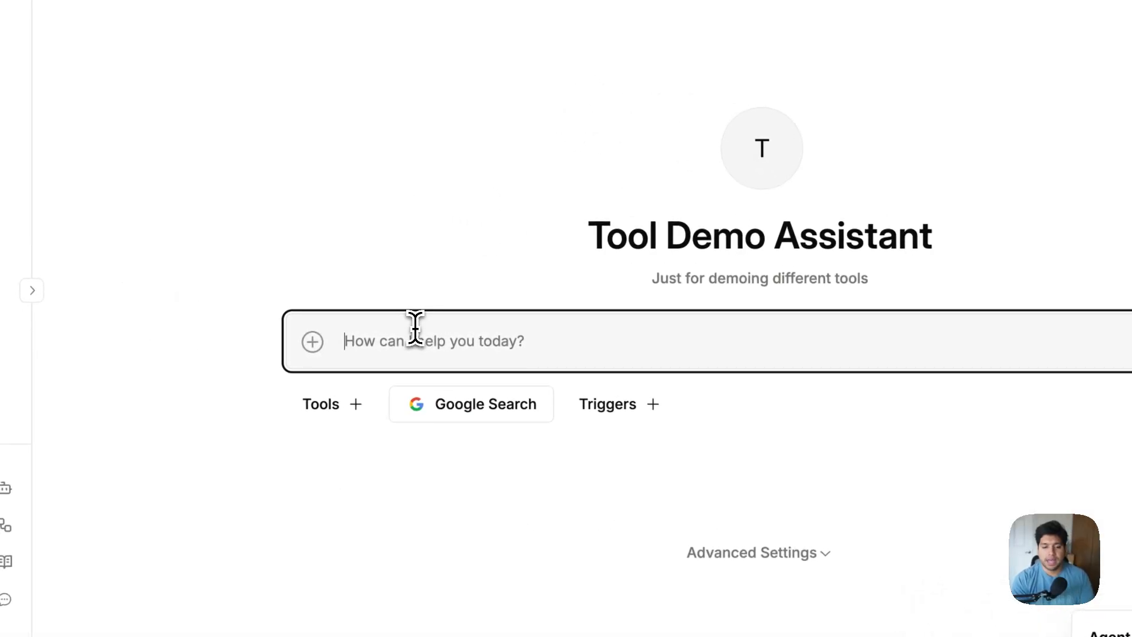
Send 'Search for dog facts' to the agent and open the Google Search call it made
{"action": "type", "text": "Search fo"}
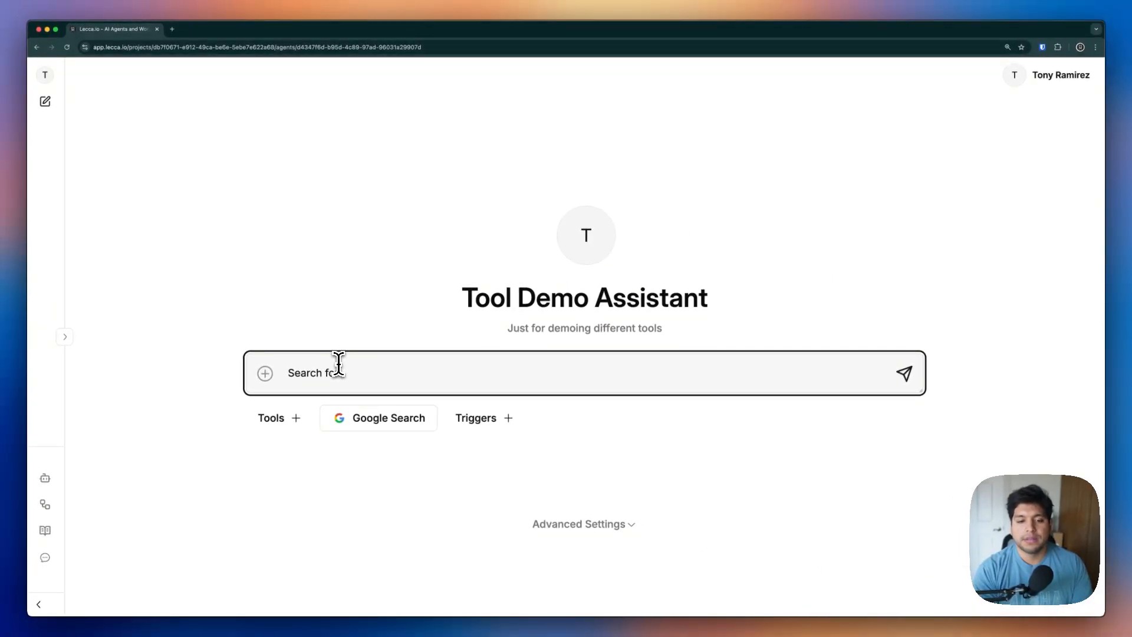
{"action": "type", "text": "r dog facts"}
{"action": "key", "text": "Return"}
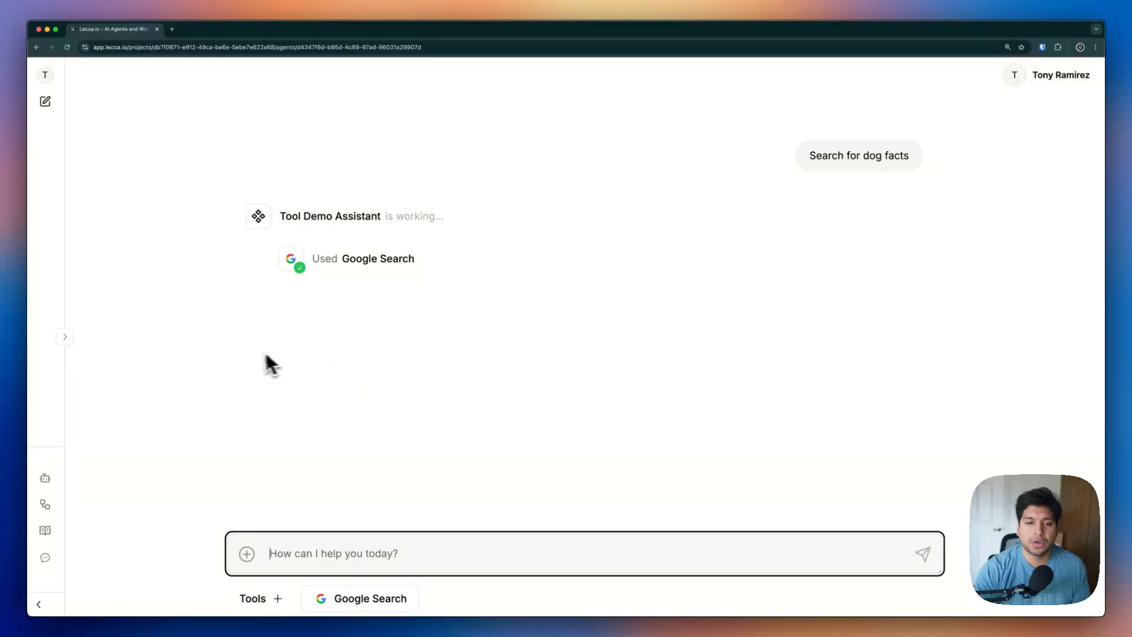
{"action": "left_click", "coordinate": [389, 271]}
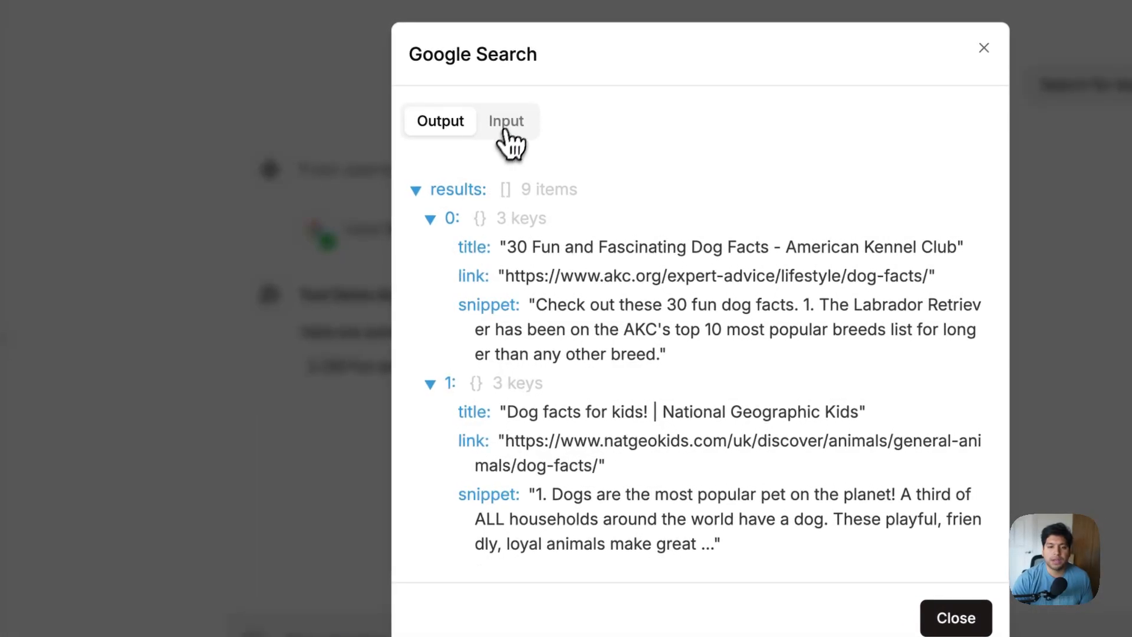
Review the call's 'dog facts' query and its five dog-fact result links
{"action": "left_click", "coordinate": [424, 177]}
{"action": "left_click_drag", "start_coordinate": [458, 361], "coordinate": [593, 369]}
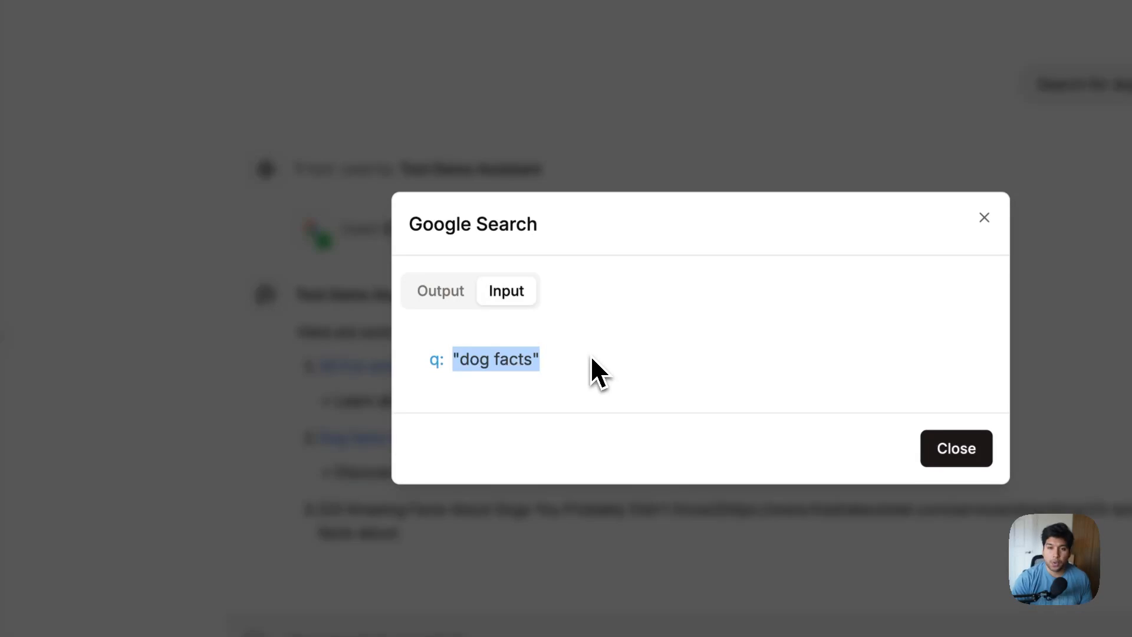
{"action": "left_click", "coordinate": [453, 295]}
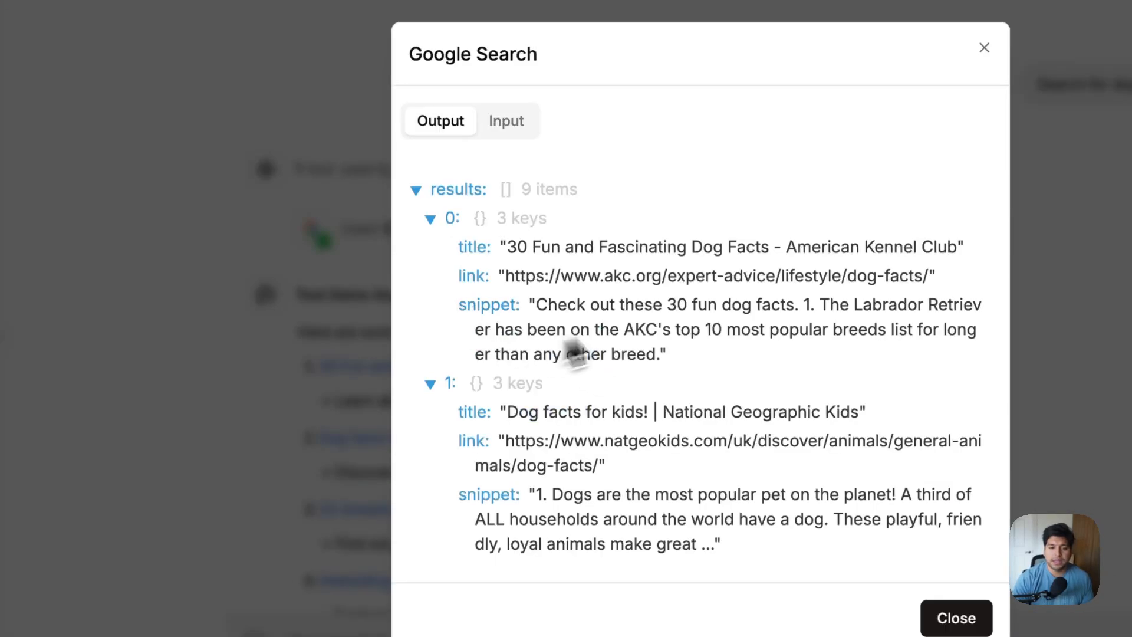
{"action": "scroll", "coordinate": [576, 354], "scroll_direction": "down", "scroll_amount": 5}
{"action": "scroll", "coordinate": [578, 348], "scroll_direction": "up", "scroll_amount": 5}
{"action": "left_click", "coordinate": [311, 366]}
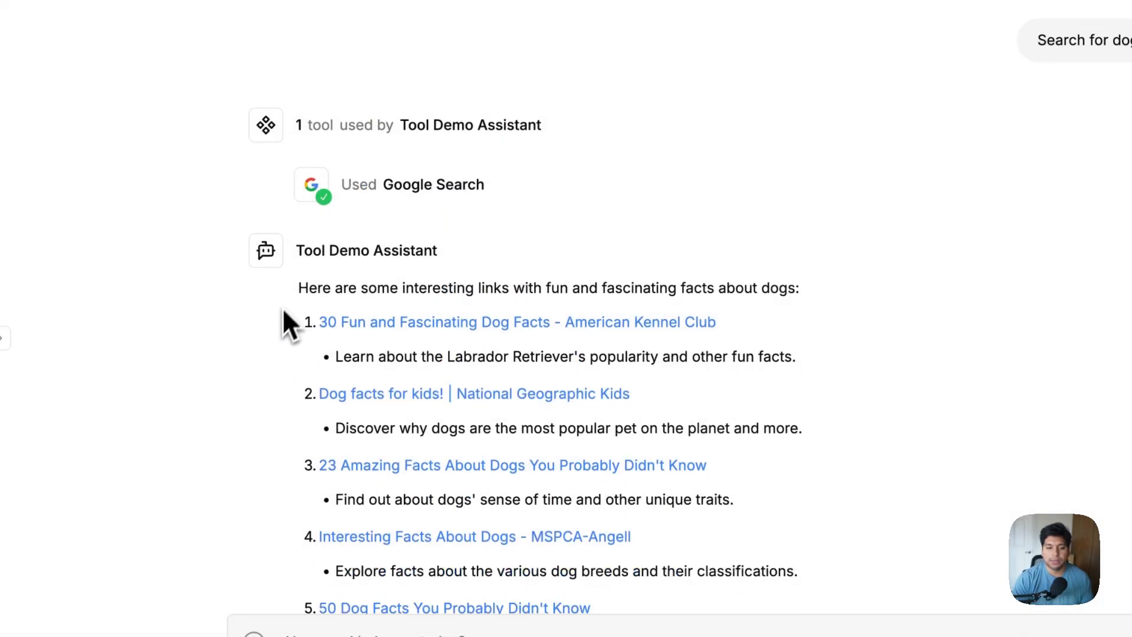
{"action": "left_click_drag", "start_coordinate": [296, 291], "coordinate": [285, 405]}
{"action": "scroll", "coordinate": [214, 412], "scroll_direction": "down", "scroll_amount": 3}
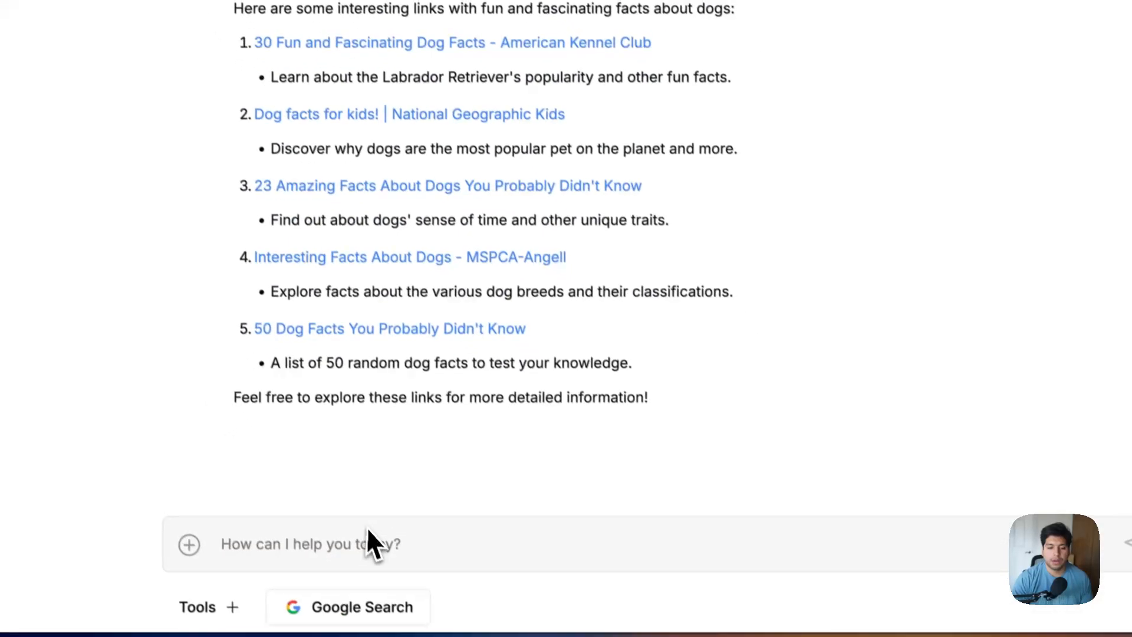
Preset the Google Search query to 'Cat Facts', then draft 'Search for dog facts' in a new chat
{"action": "left_click", "coordinate": [335, 614]}
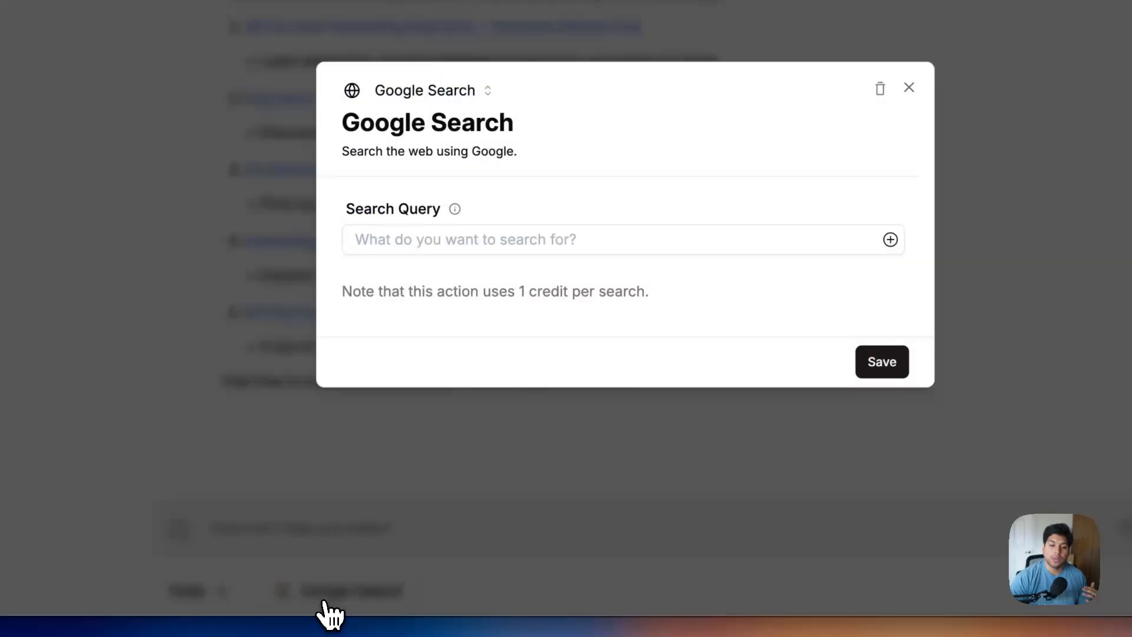
{"action": "left_click", "coordinate": [457, 235]}
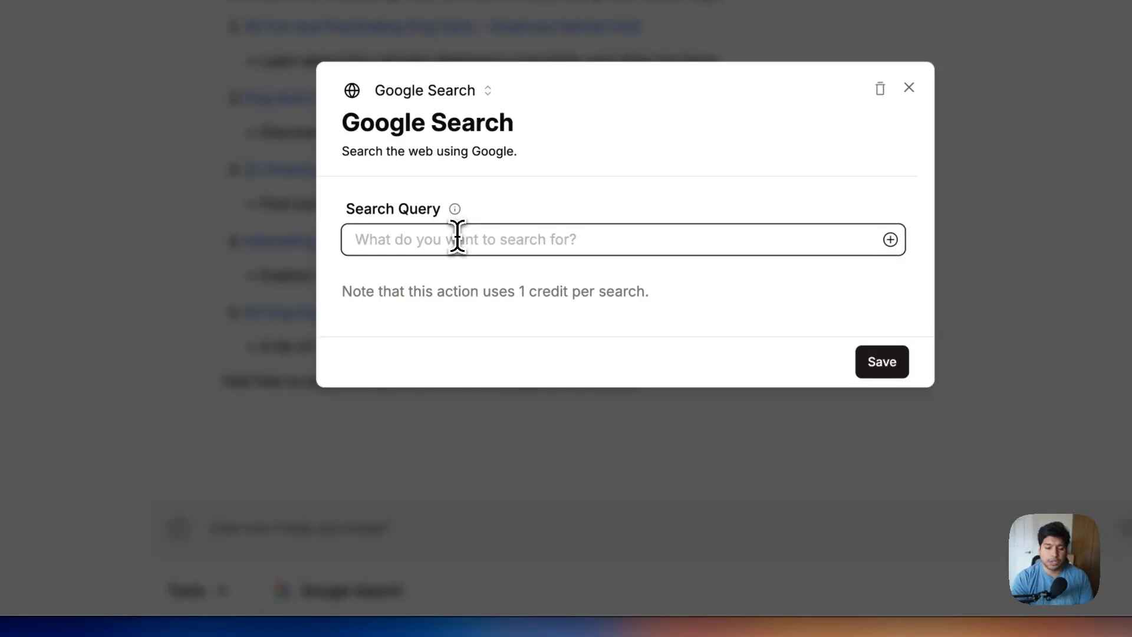
{"action": "type", "text": "Cat Facts"}
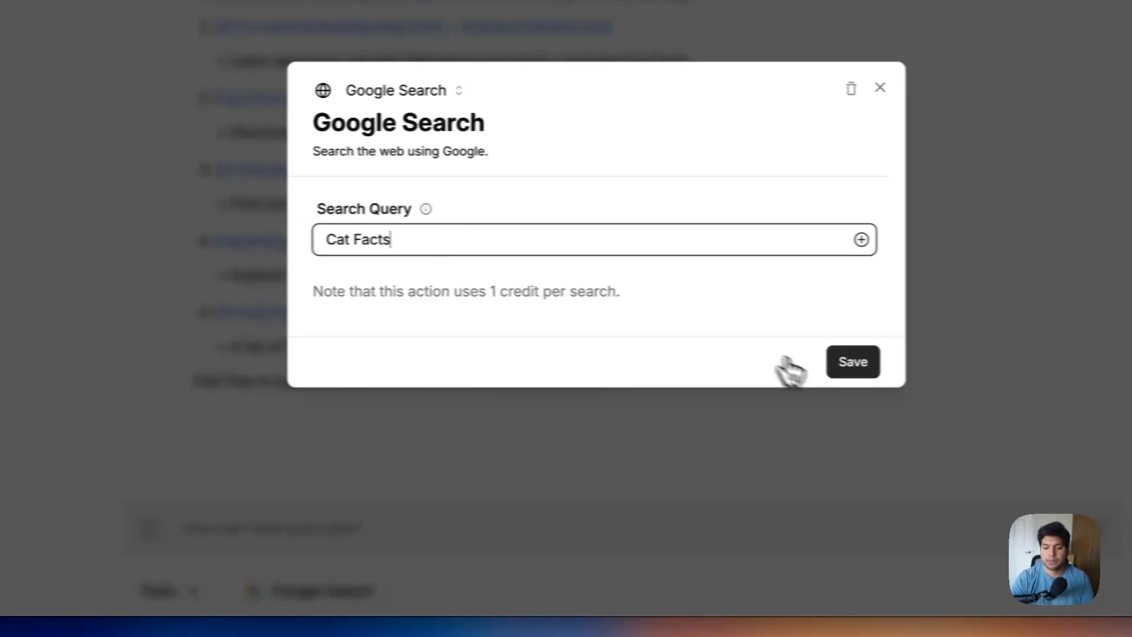
{"action": "left_click", "coordinate": [882, 362]}
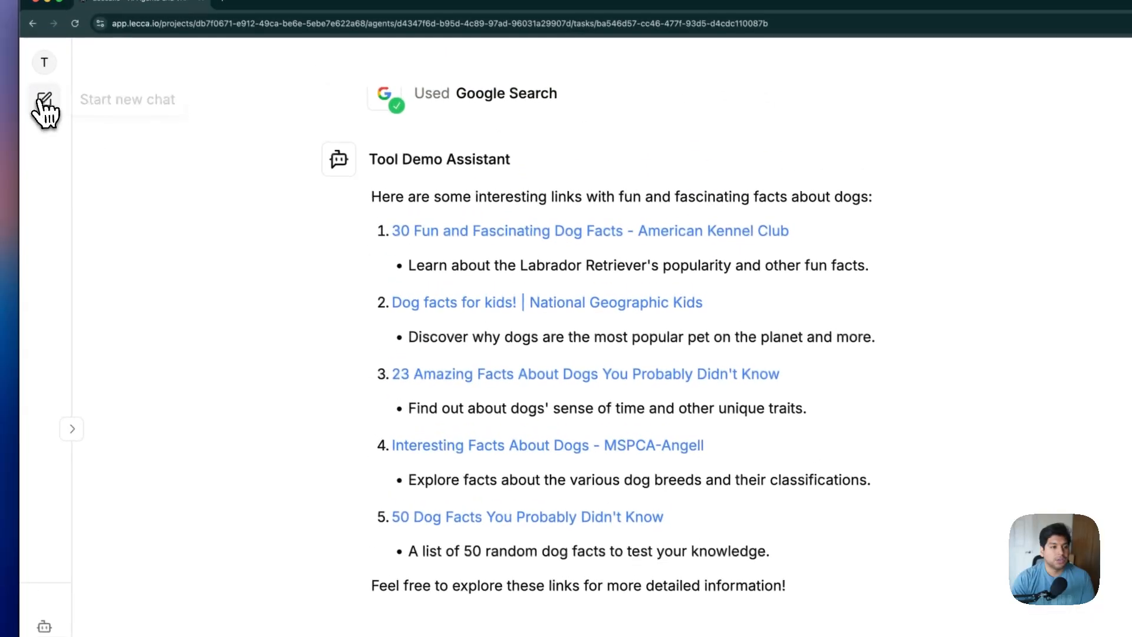
{"action": "left_click", "coordinate": [44, 110]}
{"action": "type", "text": "Search "}
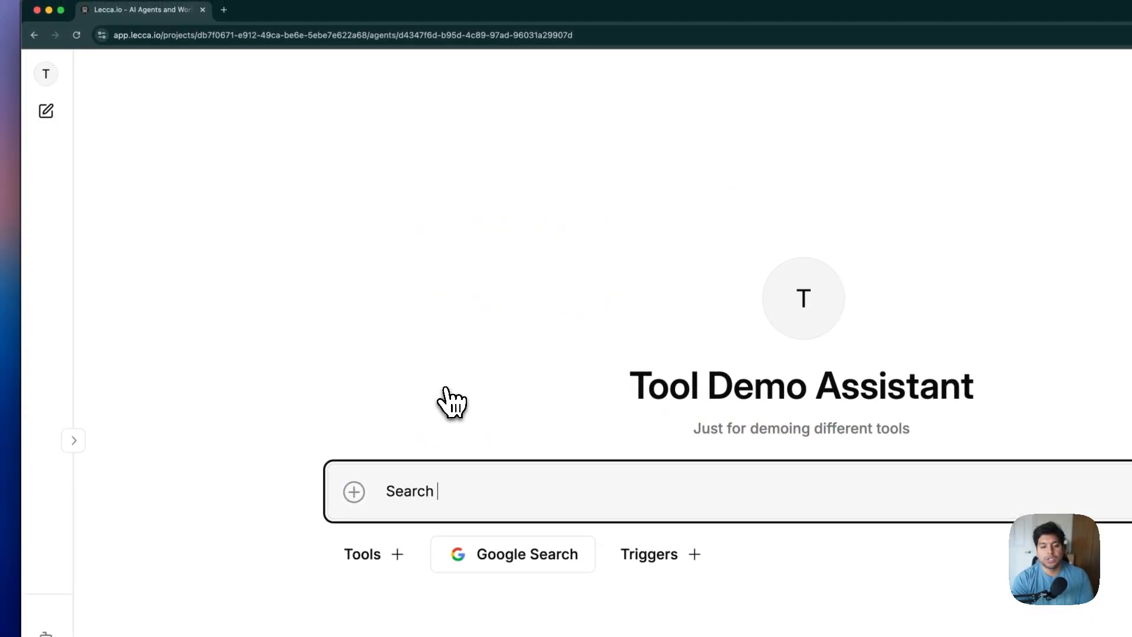
{"action": "type", "text": "for dog facts"}
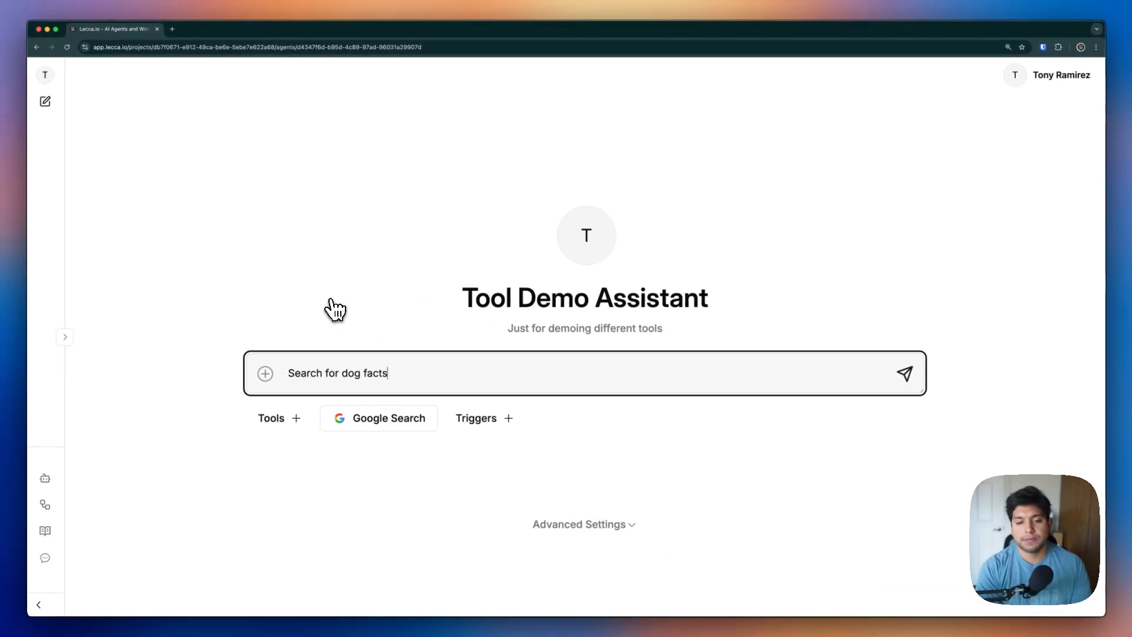
{"action": "left_click", "coordinate": [410, 435]}
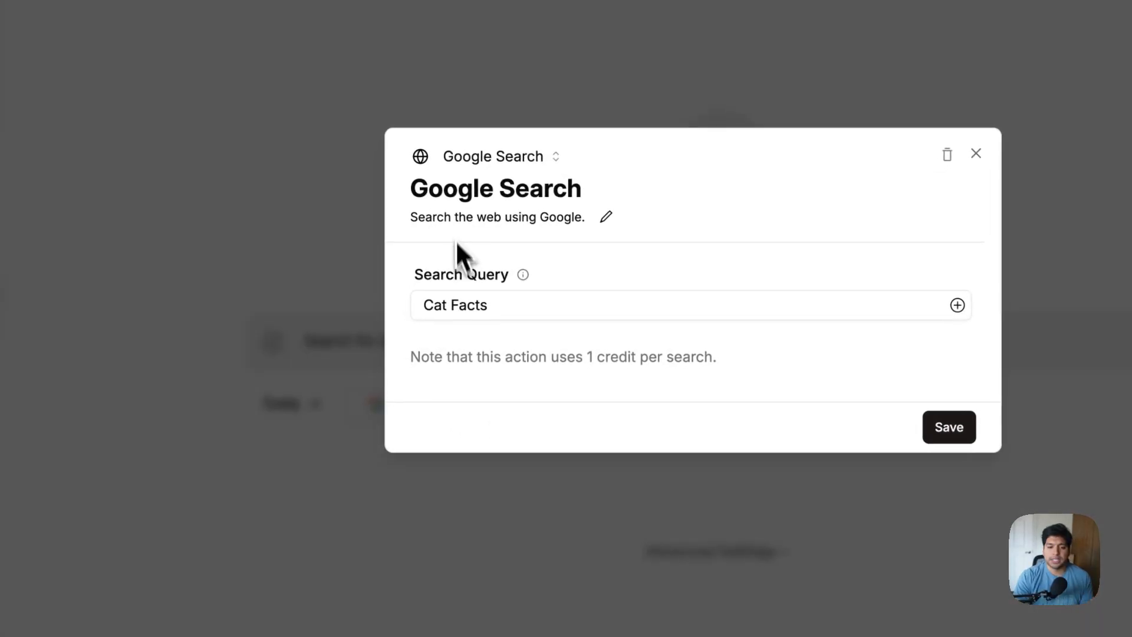
{"action": "left_click_drag", "start_coordinate": [405, 189], "coordinate": [587, 201]}
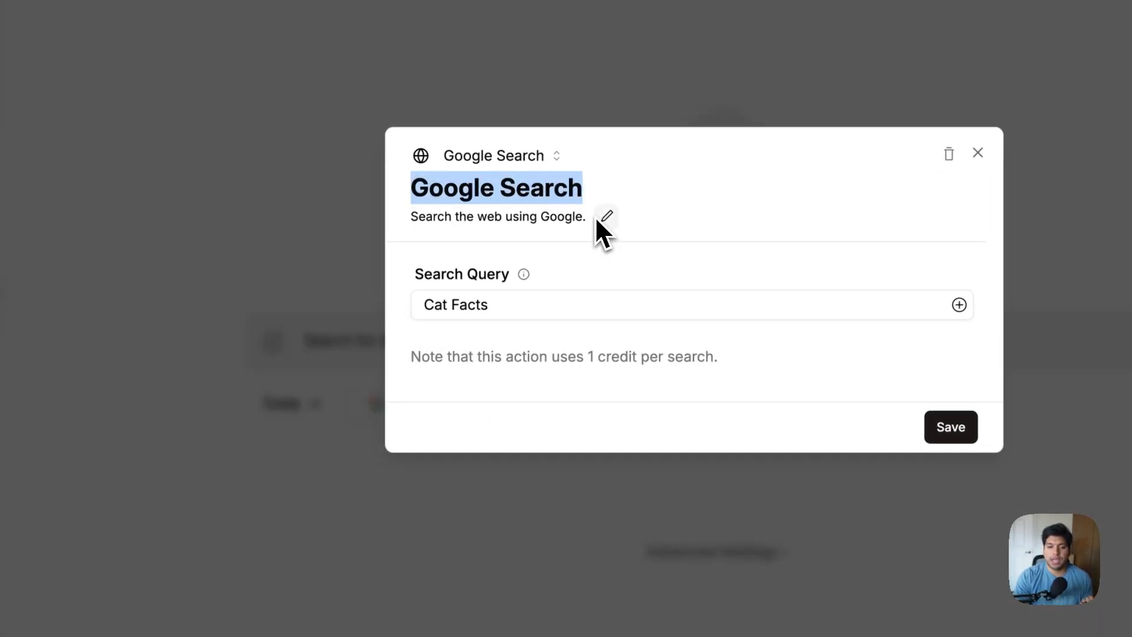
{"action": "left_click_drag", "start_coordinate": [411, 217], "coordinate": [576, 218]}
{"action": "left_click", "coordinate": [316, 253]}
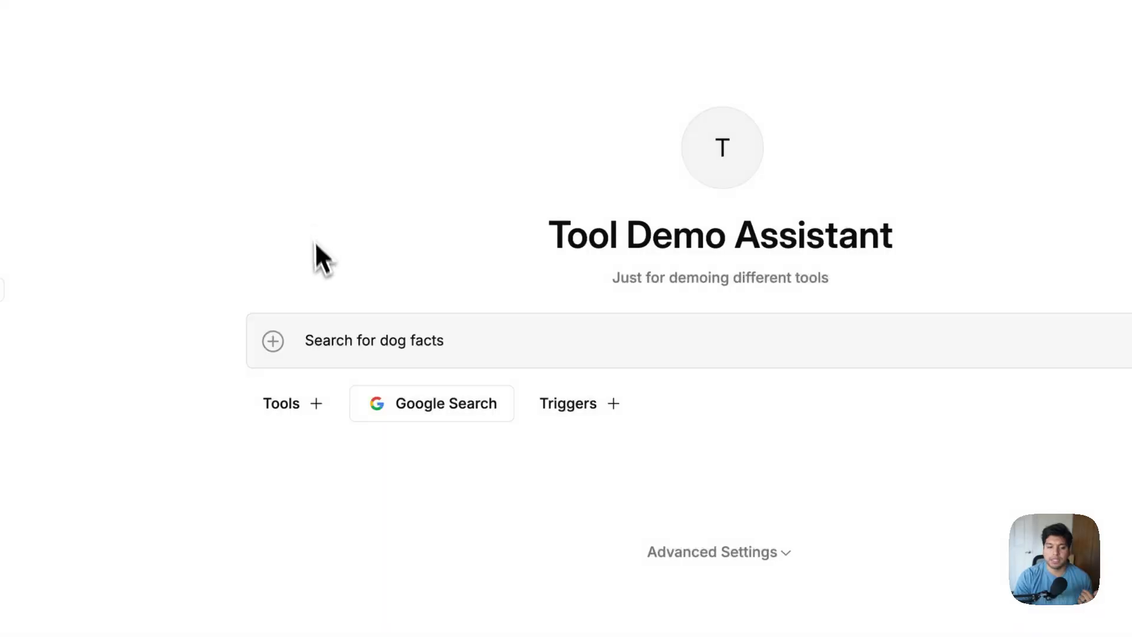
{"action": "left_click", "coordinate": [455, 405]}
{"action": "left_click_drag", "start_coordinate": [423, 305], "coordinate": [511, 308]}
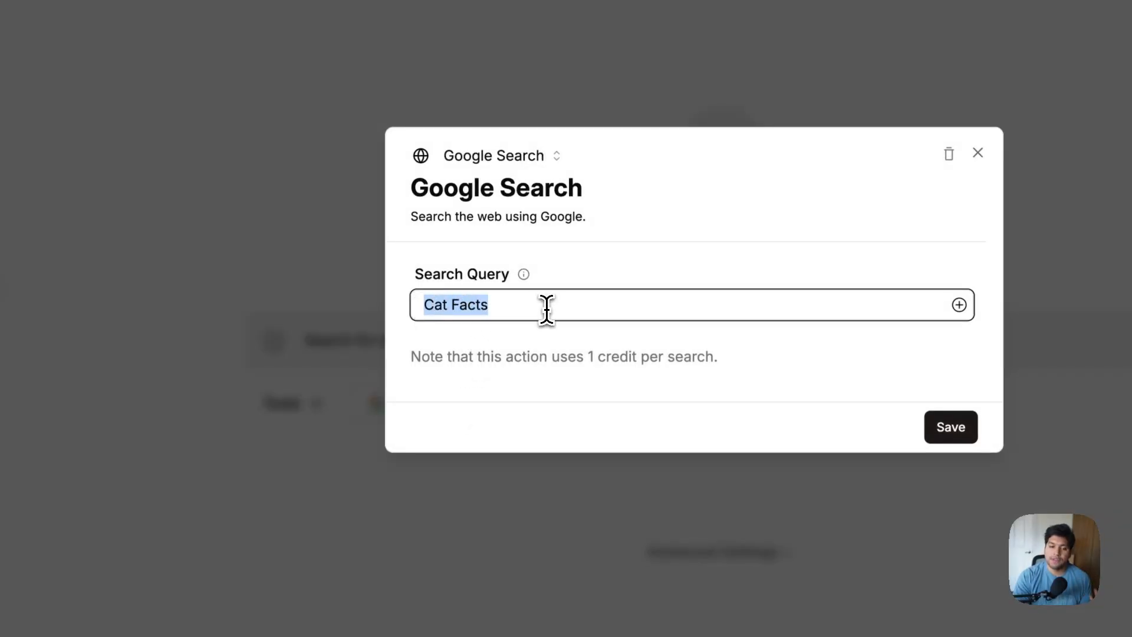
{"action": "left_click", "coordinate": [592, 285]}
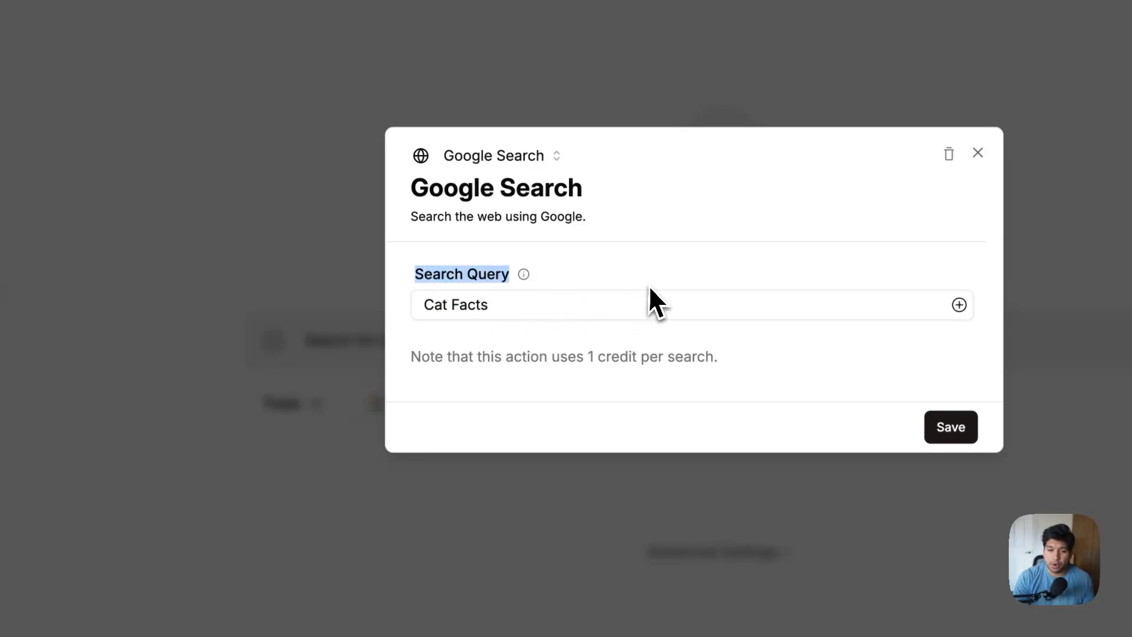
{"action": "left_click", "coordinate": [498, 329]}
{"action": "left_click_drag", "start_coordinate": [493, 305], "coordinate": [416, 300]}
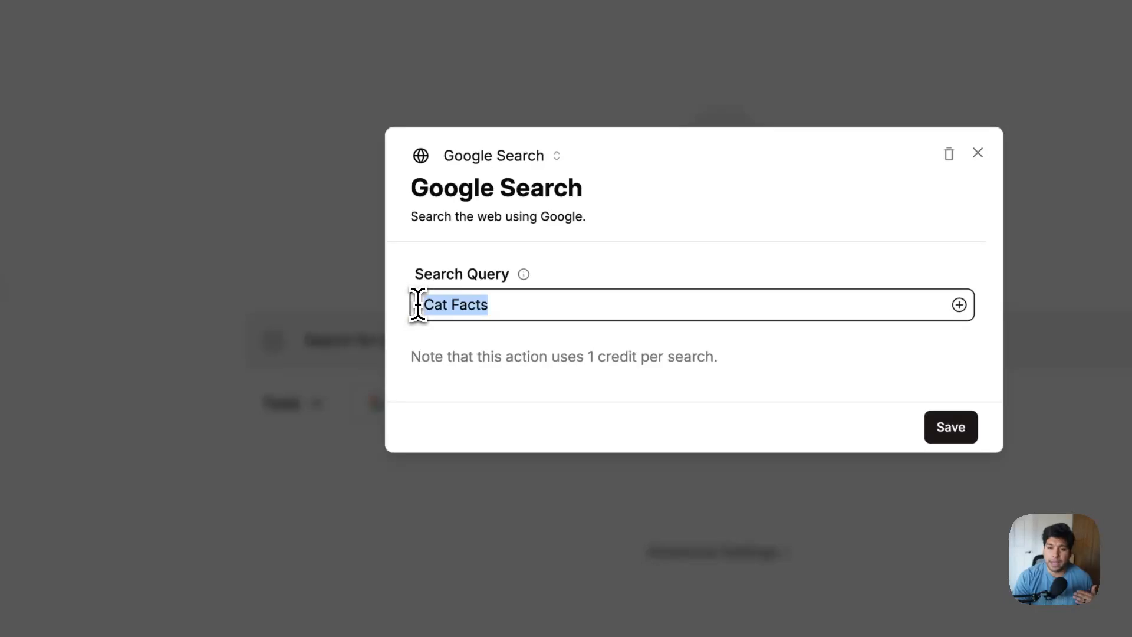
{"action": "left_click", "coordinate": [278, 242]}
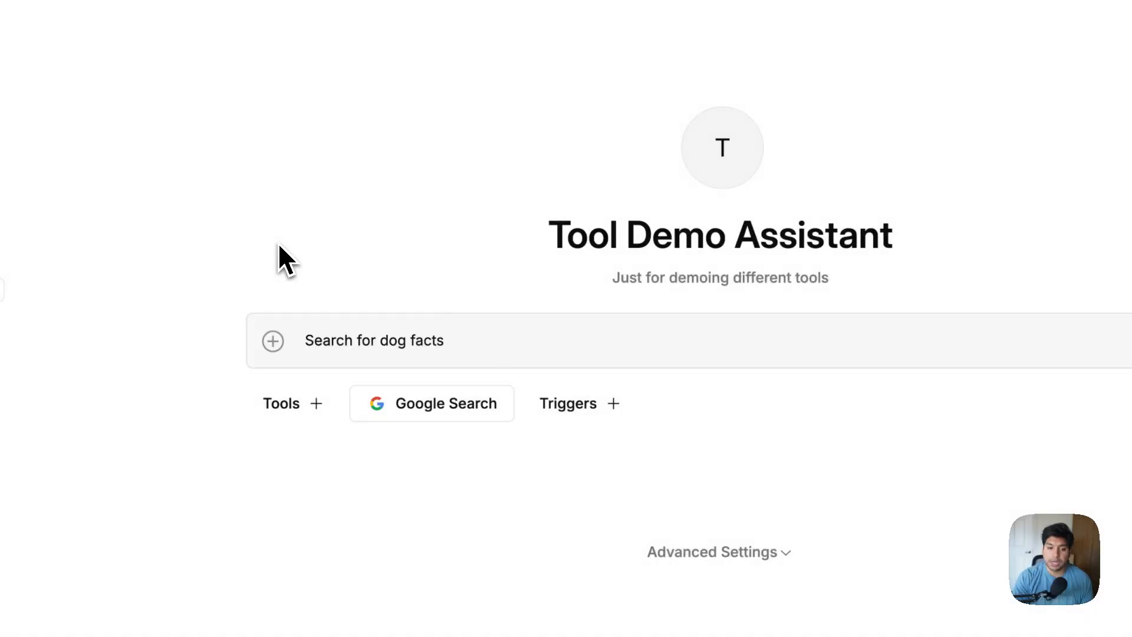
{"action": "left_click", "coordinate": [463, 341]}
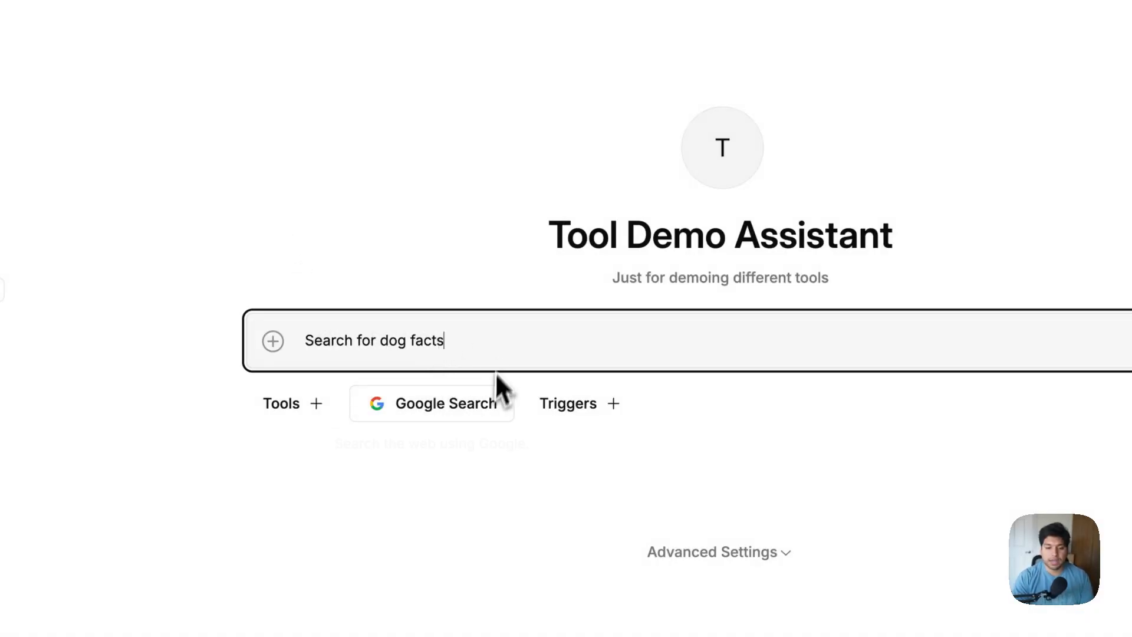
{"action": "key", "text": "Return"}
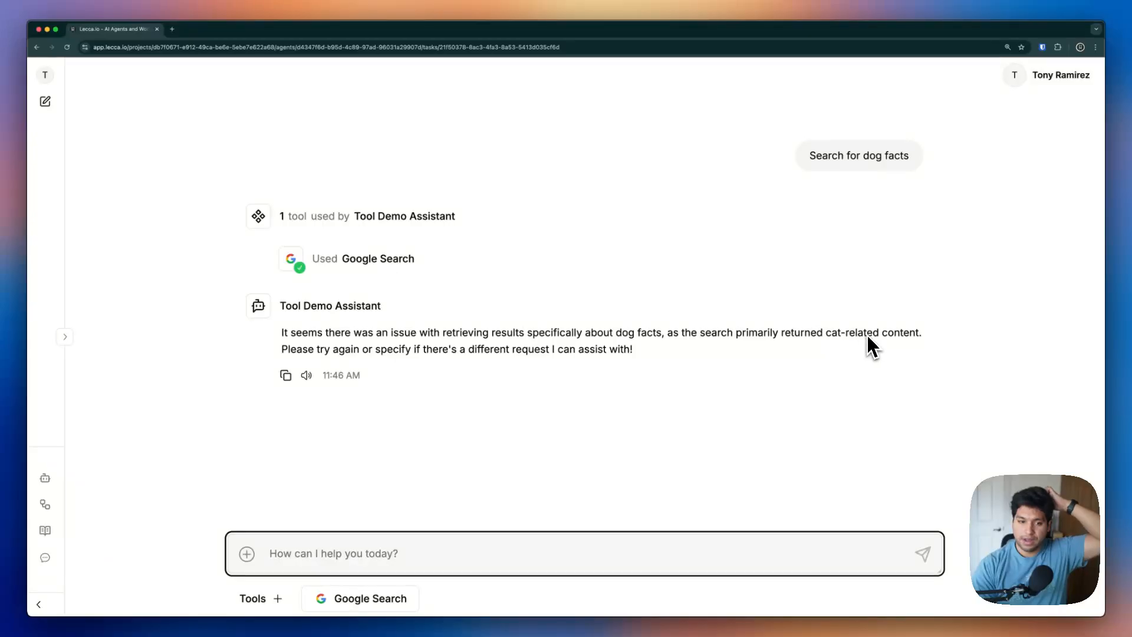
{"action": "left_click", "coordinate": [381, 264]}
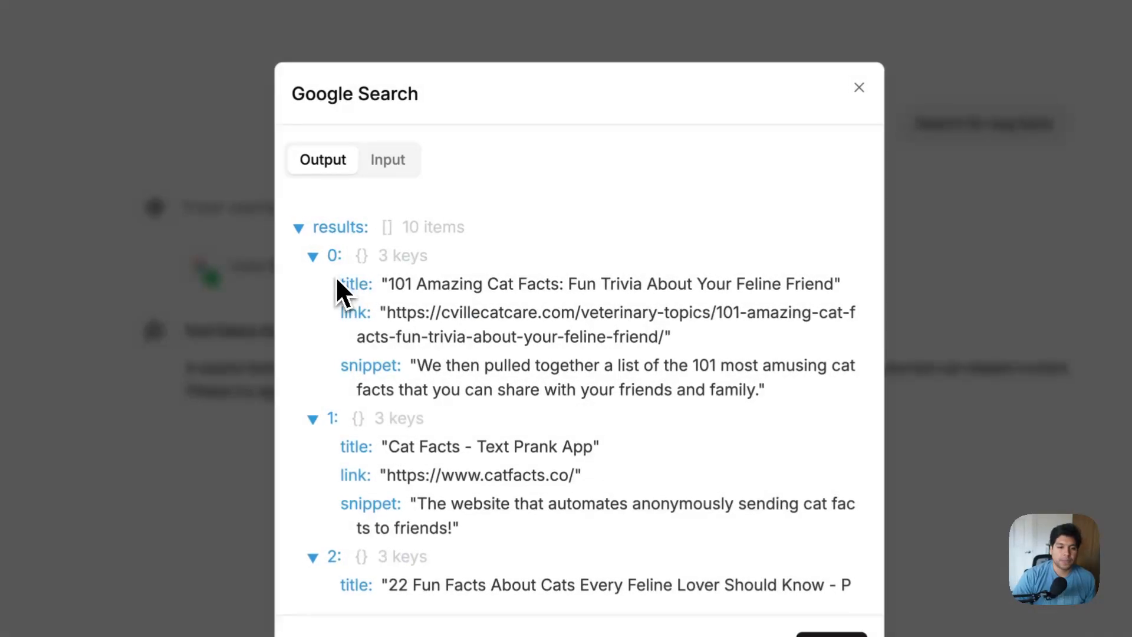
{"action": "left_click", "coordinate": [392, 159]}
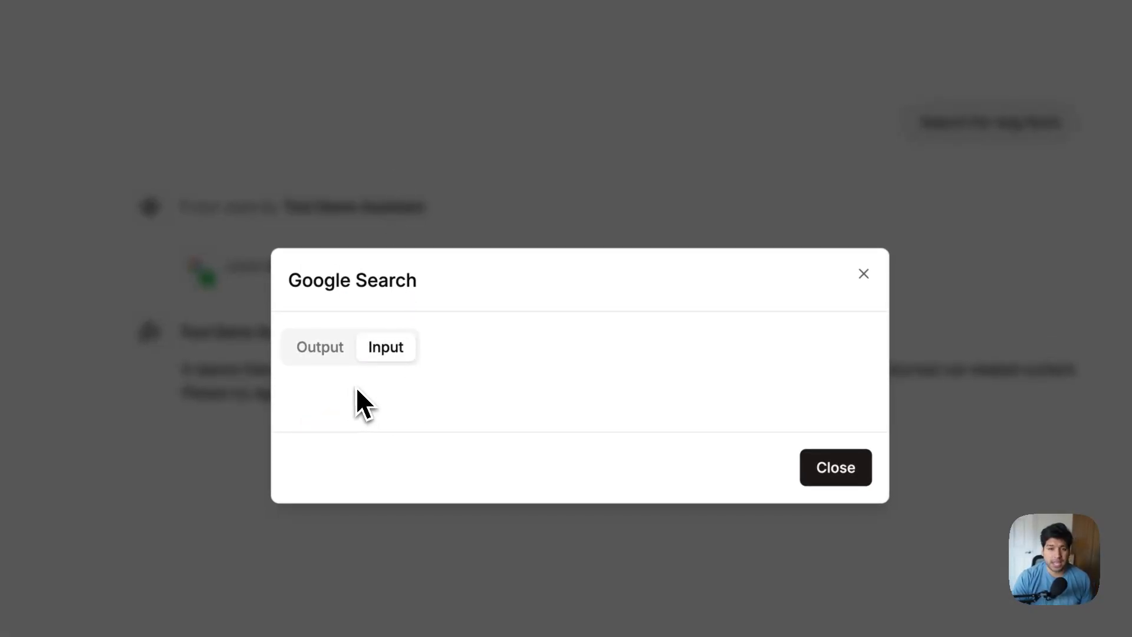
{"action": "left_click", "coordinate": [315, 351]}
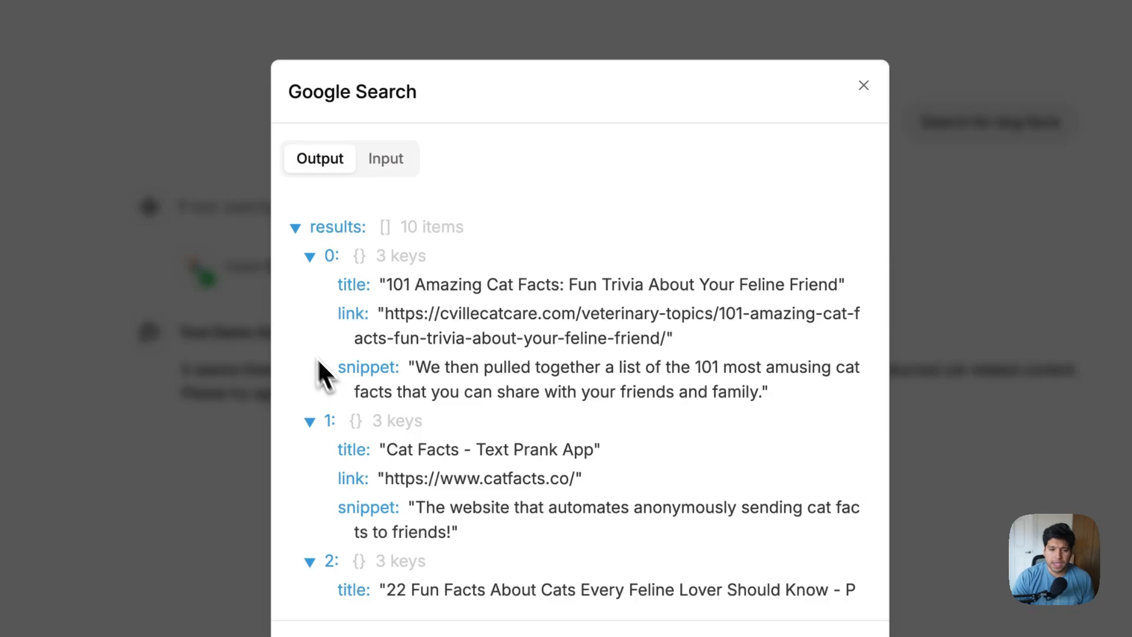
{"action": "left_click_drag", "start_coordinate": [405, 285], "coordinate": [576, 306]}
{"action": "left_click", "coordinate": [941, 292]}
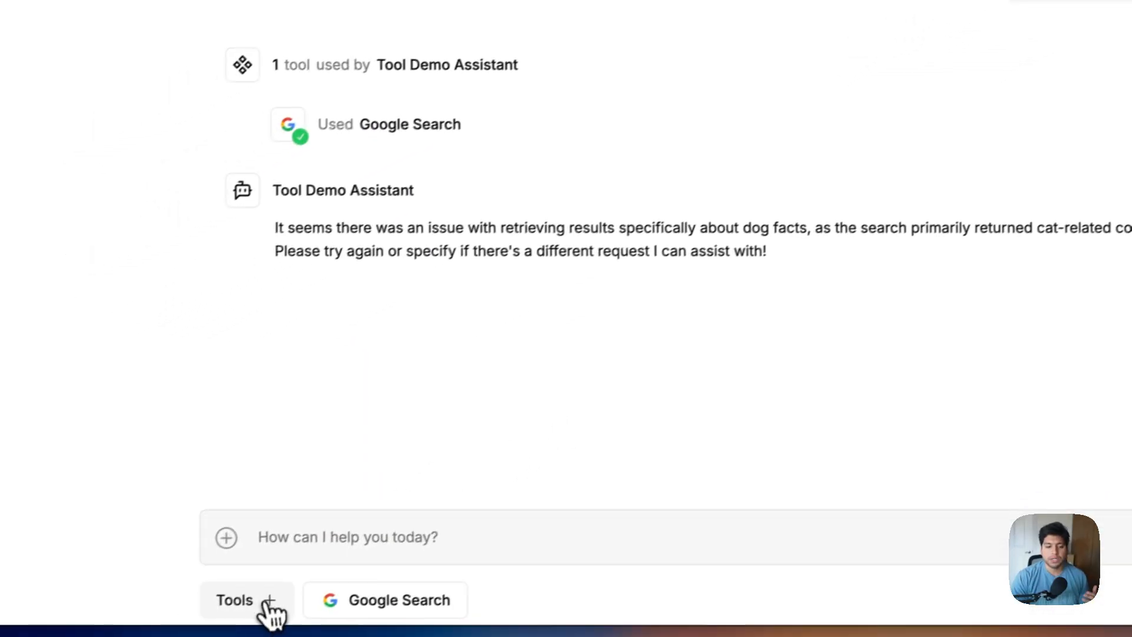
Add a second Google Search tool and retitle the first one 'Cat Facts Search'
{"action": "left_click", "coordinate": [268, 587]}
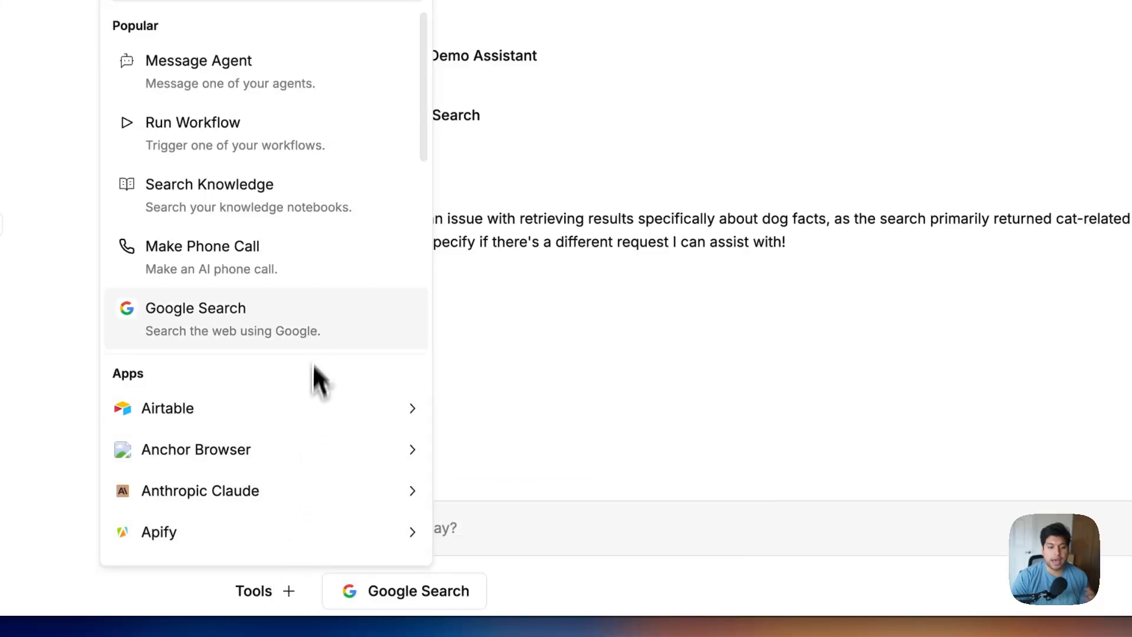
{"action": "left_click", "coordinate": [312, 321]}
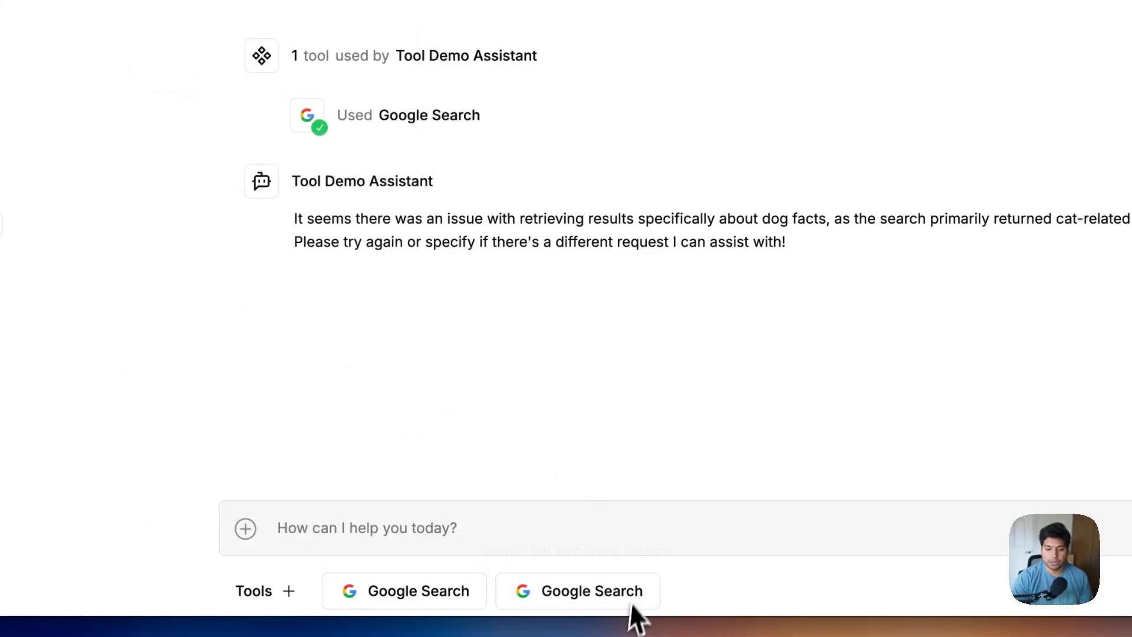
{"action": "left_click", "coordinate": [463, 597]}
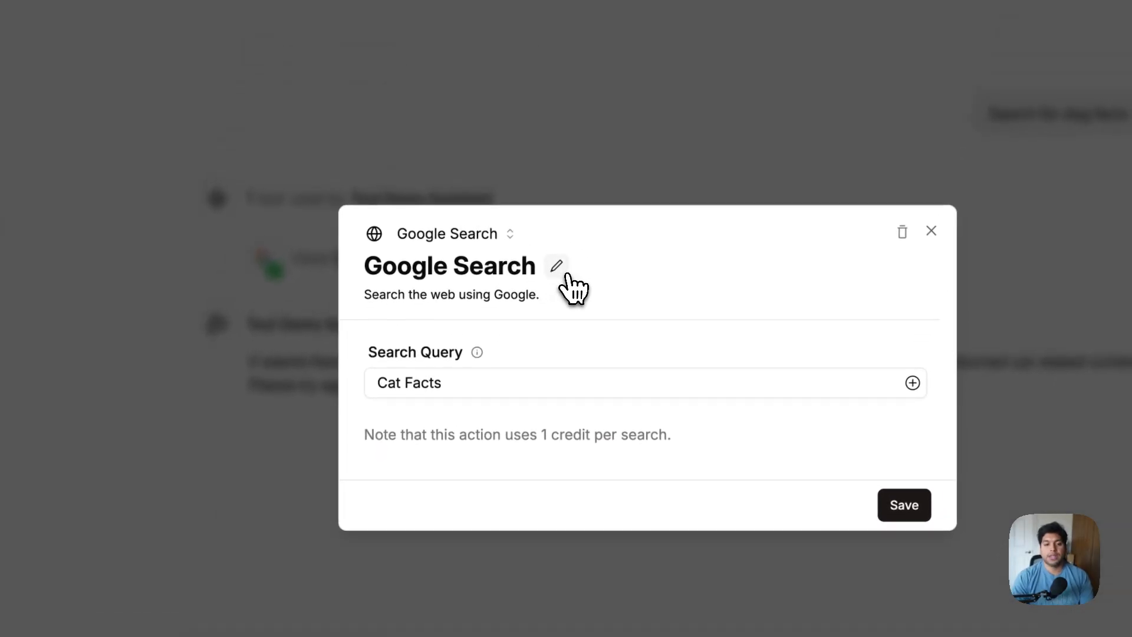
{"action": "left_click", "coordinate": [561, 268]}
{"action": "type", "text": "Cat Fact"}
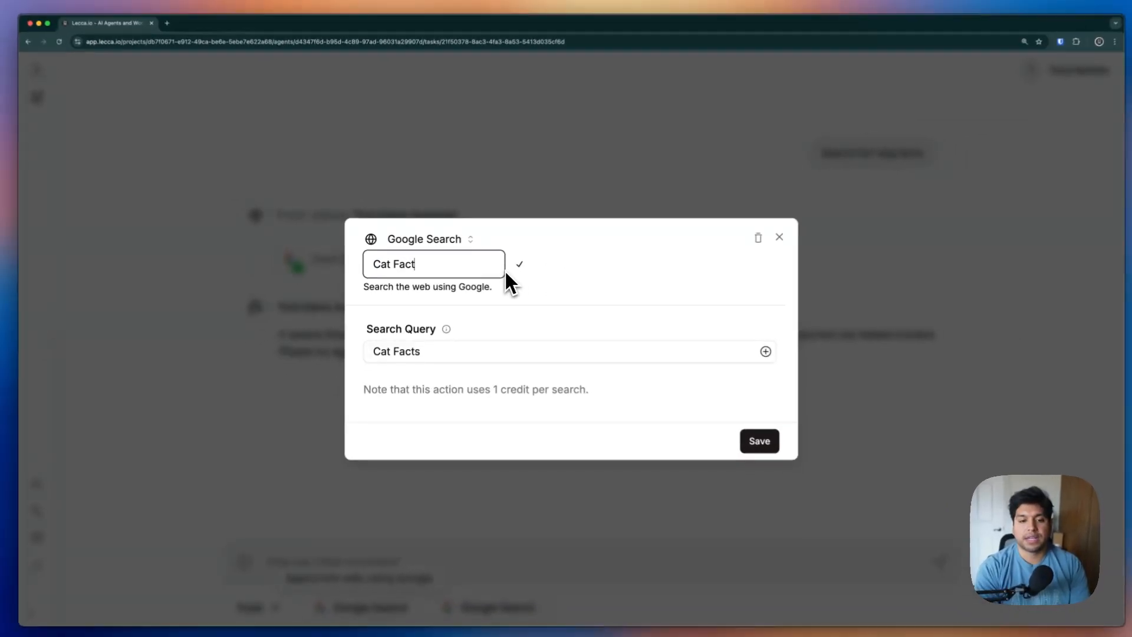
{"action": "type", "text": "s Search"}
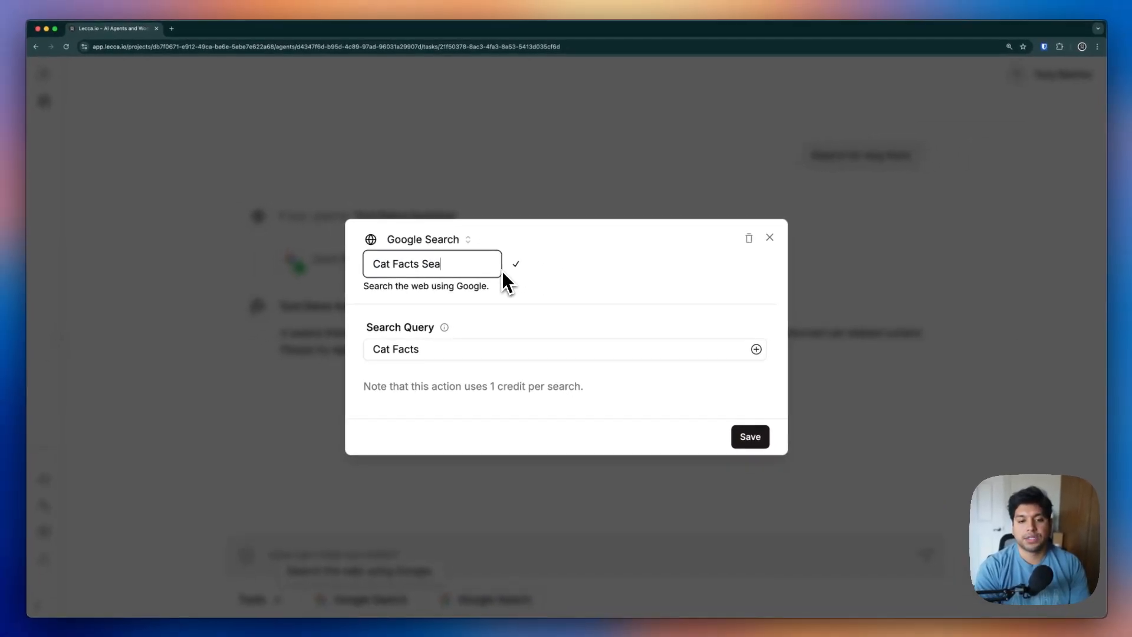
{"action": "key", "text": "Return"}
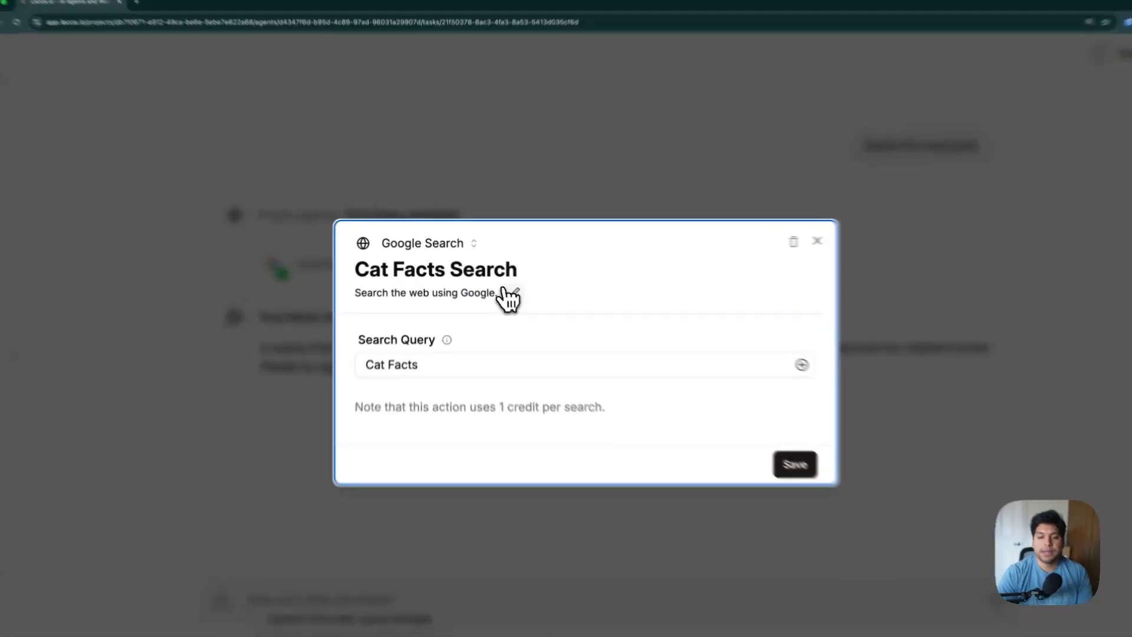
Rename the first tool 'Search Tool 1', describe it for searching things about cats, and save
{"action": "left_click", "coordinate": [505, 290]}
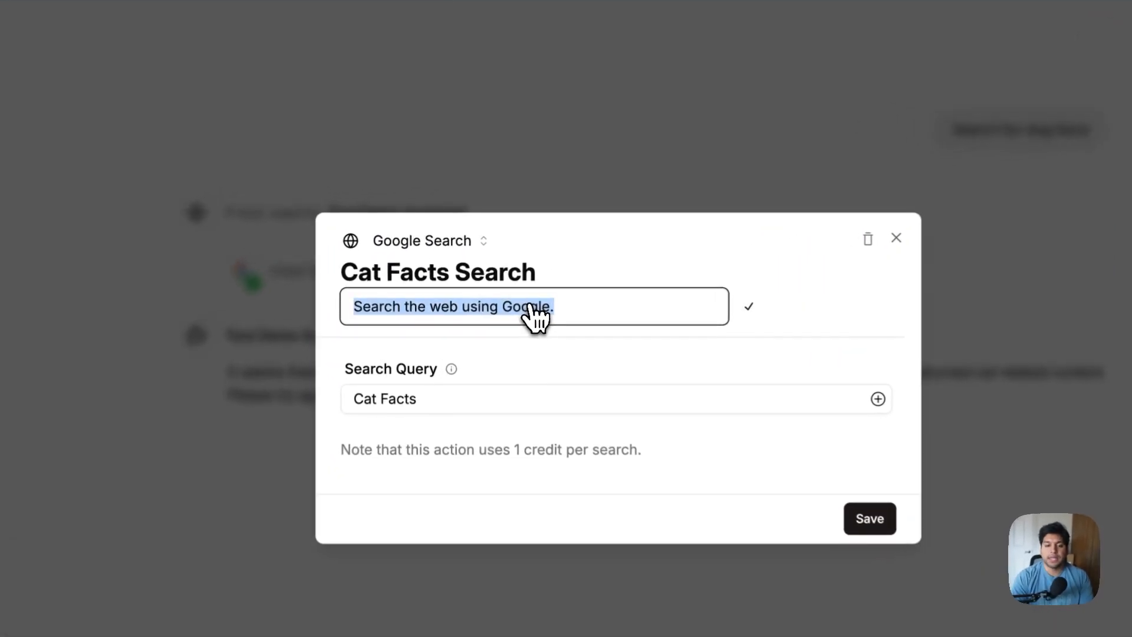
{"action": "key", "text": "BackSpace"}
{"action": "type", "text": "Use"}
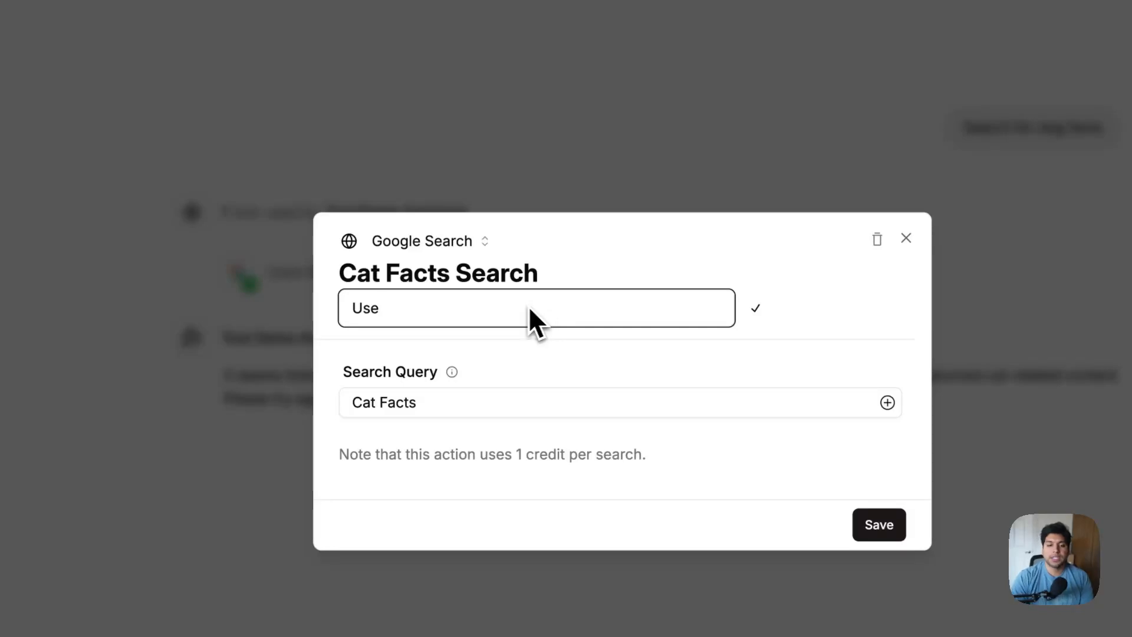
{"action": "left_click", "coordinate": [541, 280]}
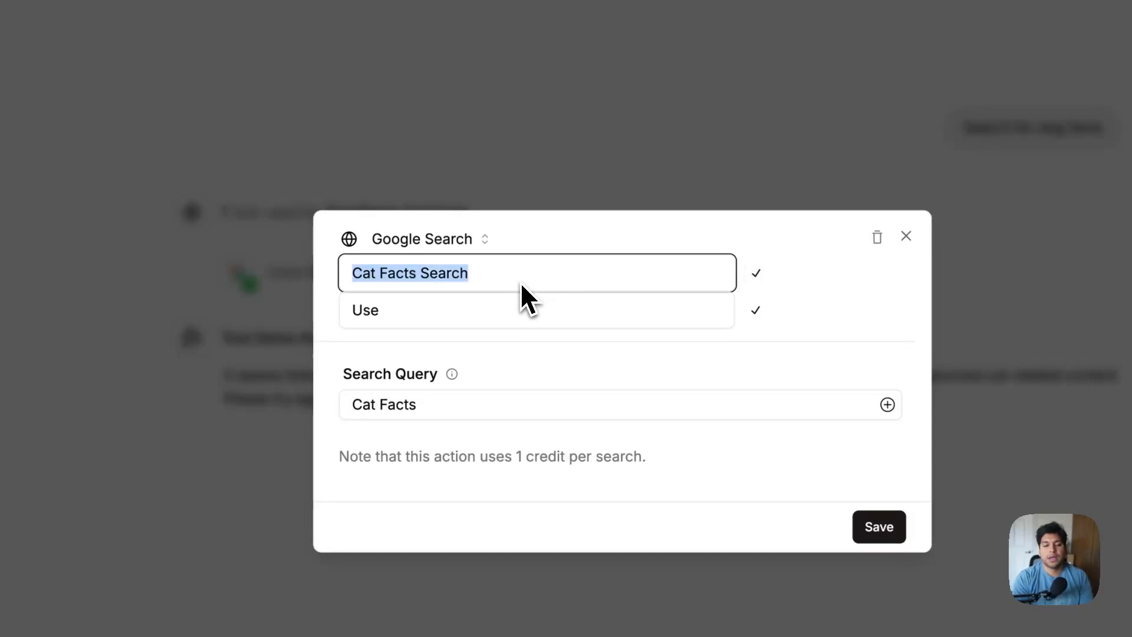
{"action": "type", "text": "Search Tool 1"}
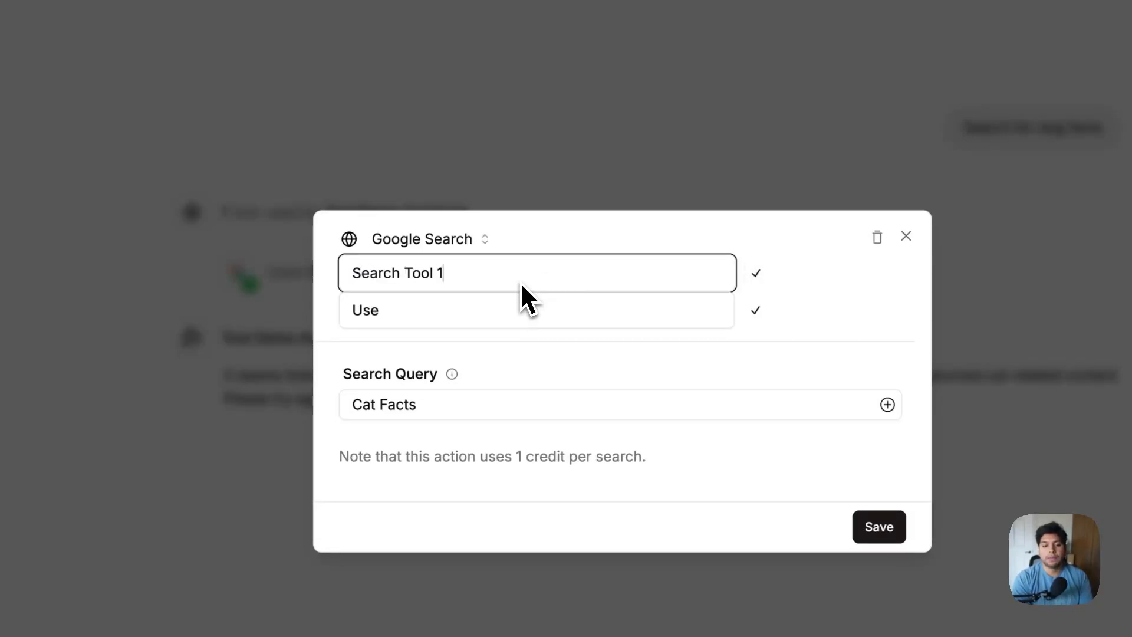
{"action": "key", "text": "Return"}
{"action": "left_click", "coordinate": [495, 308]}
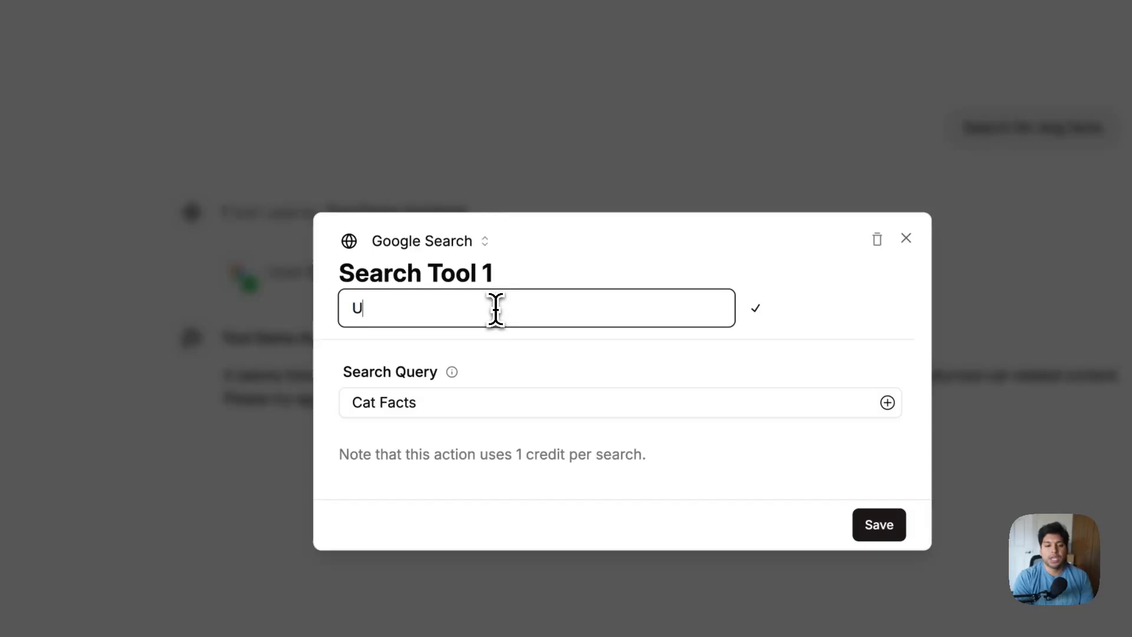
{"action": "type", "text": "Use this tool when"}
{"action": "type", "text": " you need to search things a"}
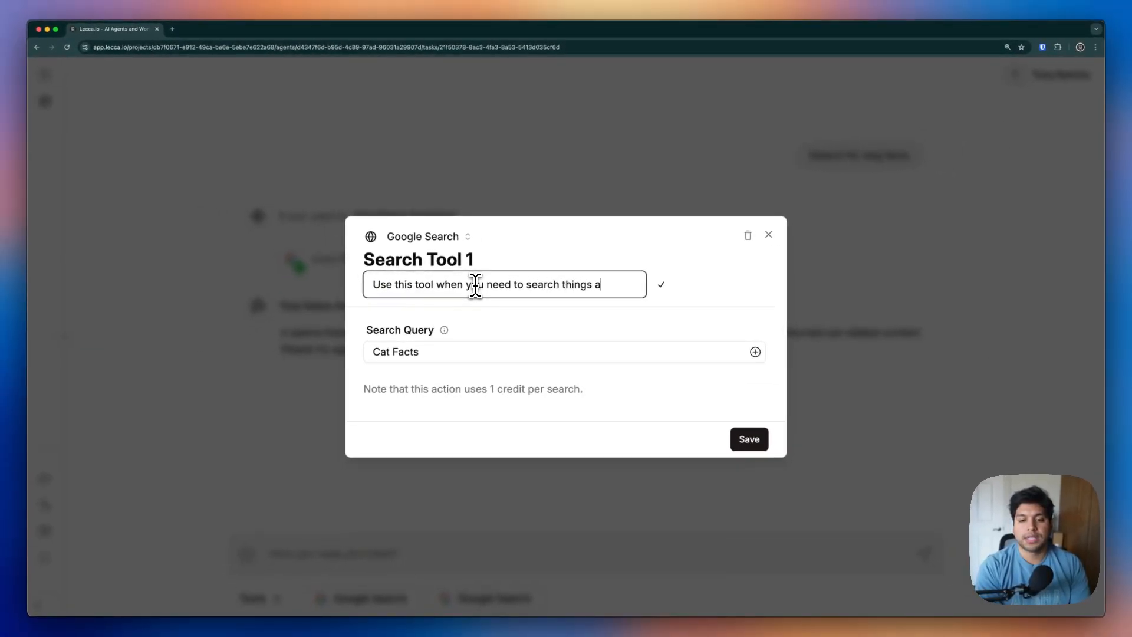
{"action": "type", "text": "bout cats"}
{"action": "key", "text": "Return"}
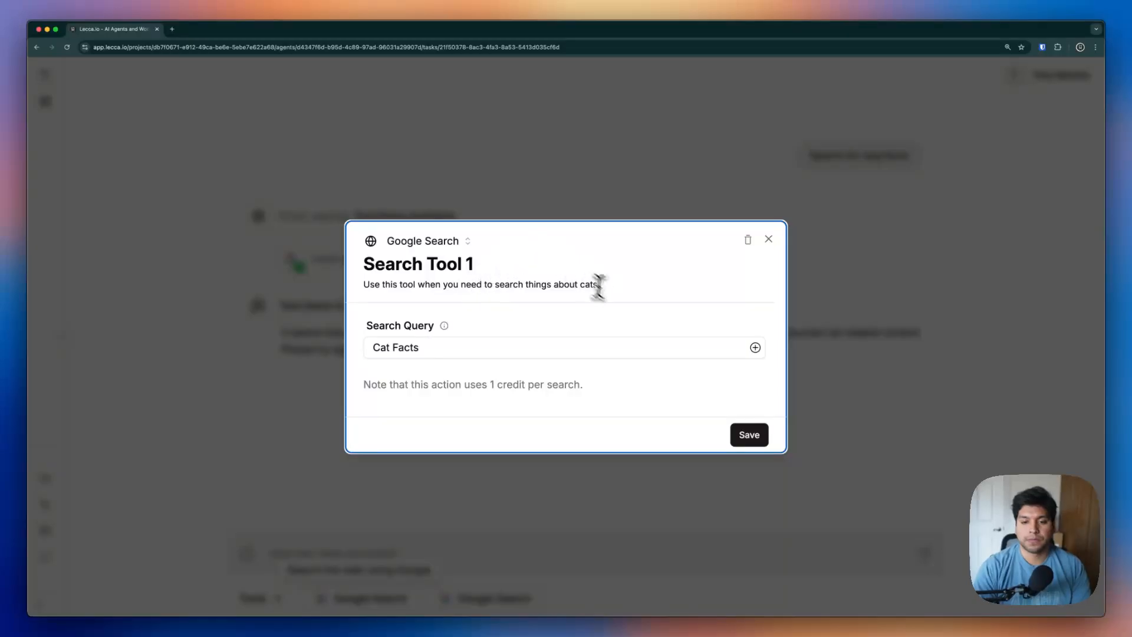
{"action": "left_click", "coordinate": [749, 435]}
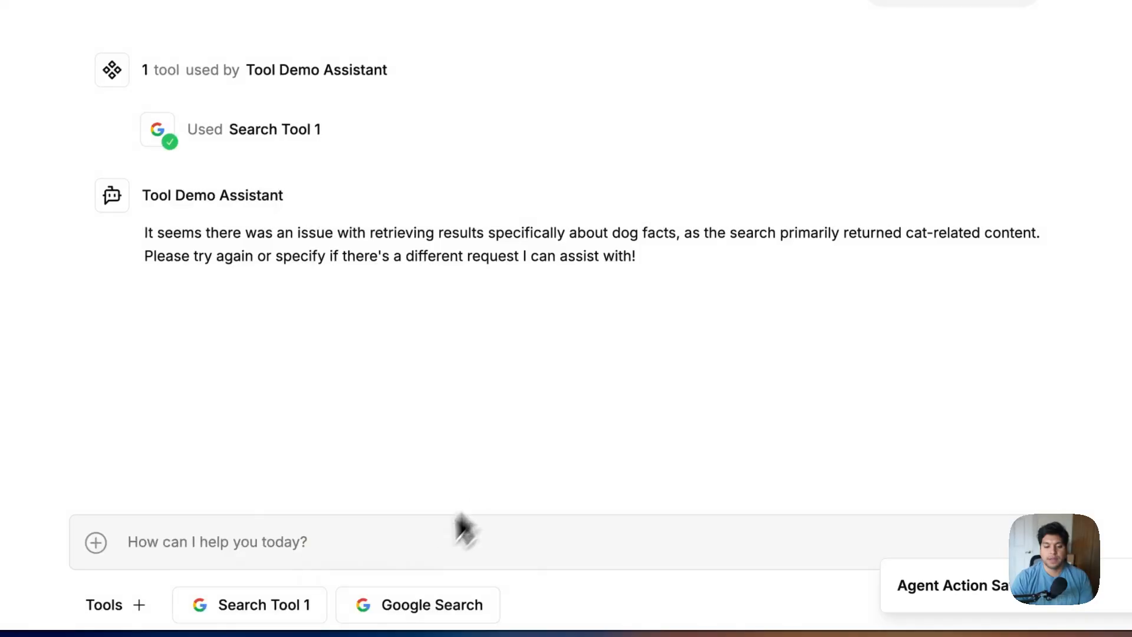
Rename the second tool 'Search Tool 2', described 'Use this tool when searching things about dogs'
{"action": "left_click", "coordinate": [463, 598]}
{"action": "left_click", "coordinate": [426, 138]}
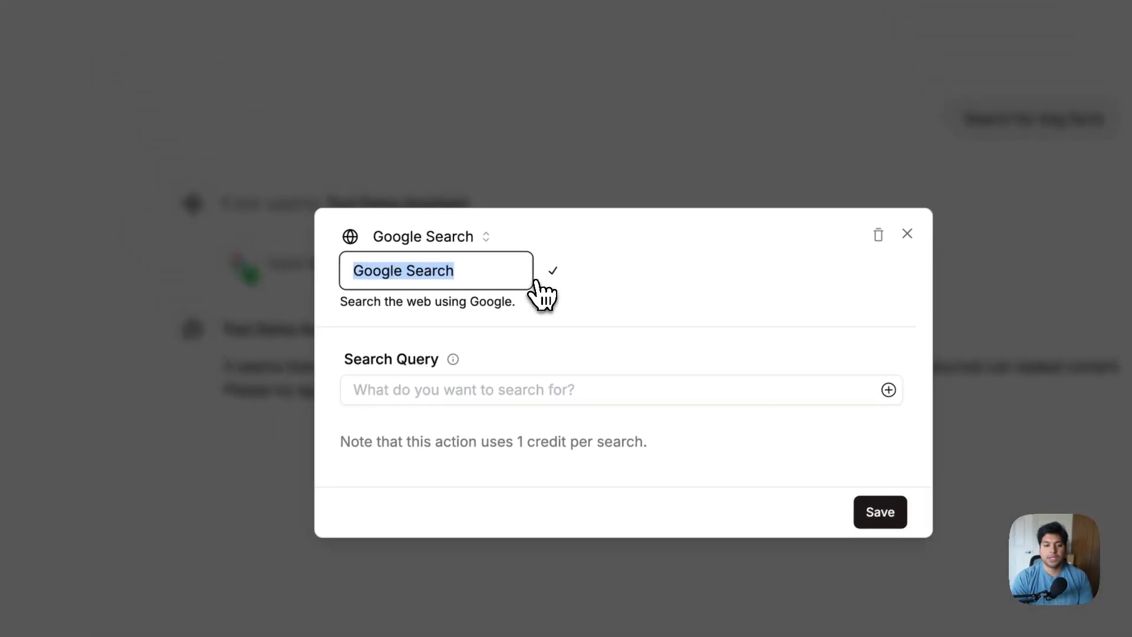
{"action": "type", "text": "Search Tool 2"}
{"action": "key", "text": "Return"}
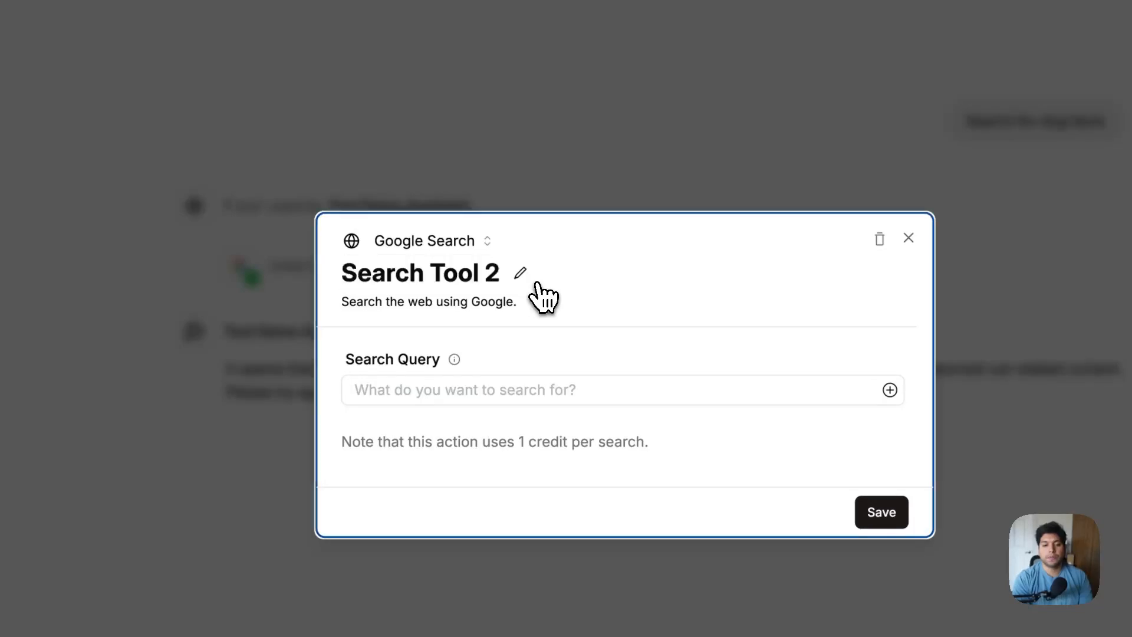
{"action": "left_click", "coordinate": [538, 303]}
{"action": "type", "text": "Use this tool when searching things abou"}
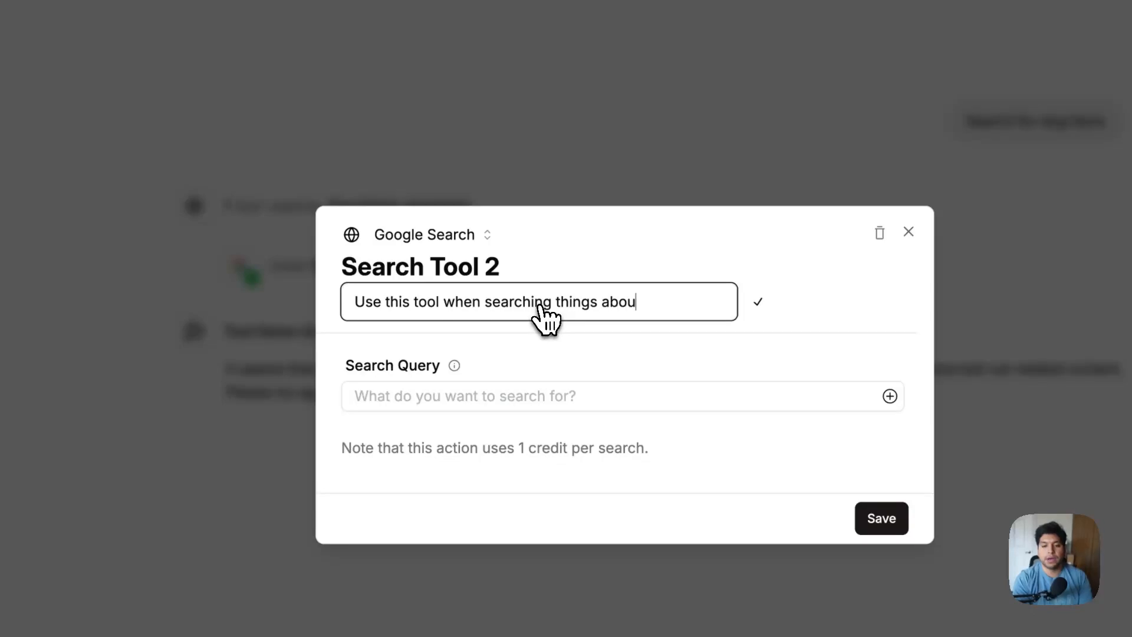
{"action": "type", "text": "t dogs"}
{"action": "key", "text": "Return"}
Set its Search Query to 'Dogs' and save the tool
{"action": "left_click", "coordinate": [554, 391]}
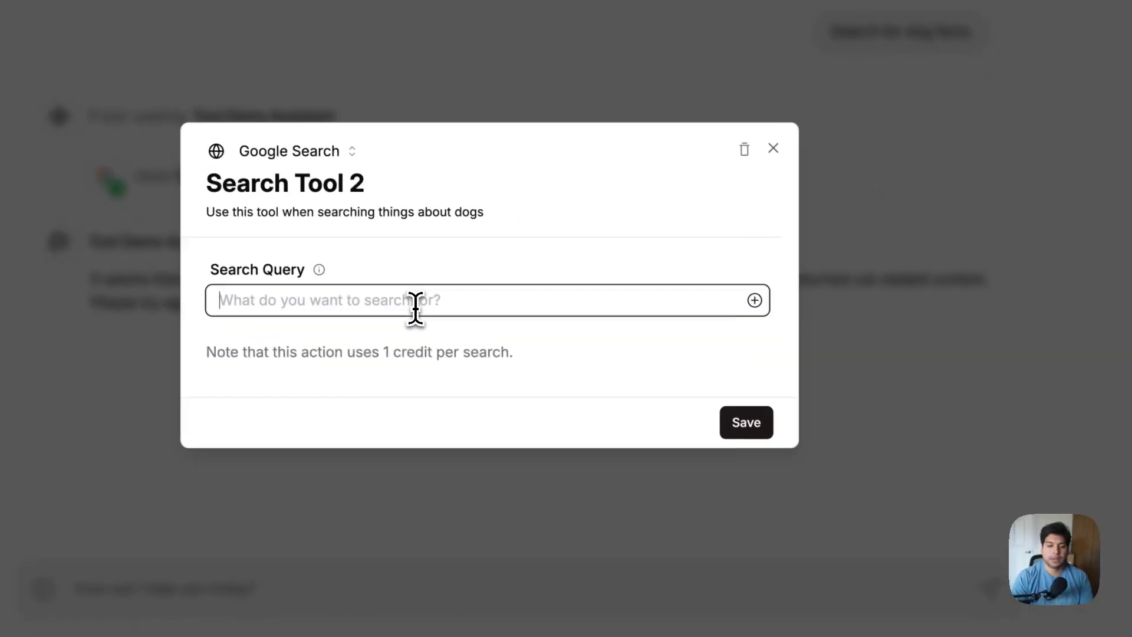
{"action": "type", "text": "Dogs"}
{"action": "key", "text": "Return"}
{"action": "key", "text": "BackSpace"}
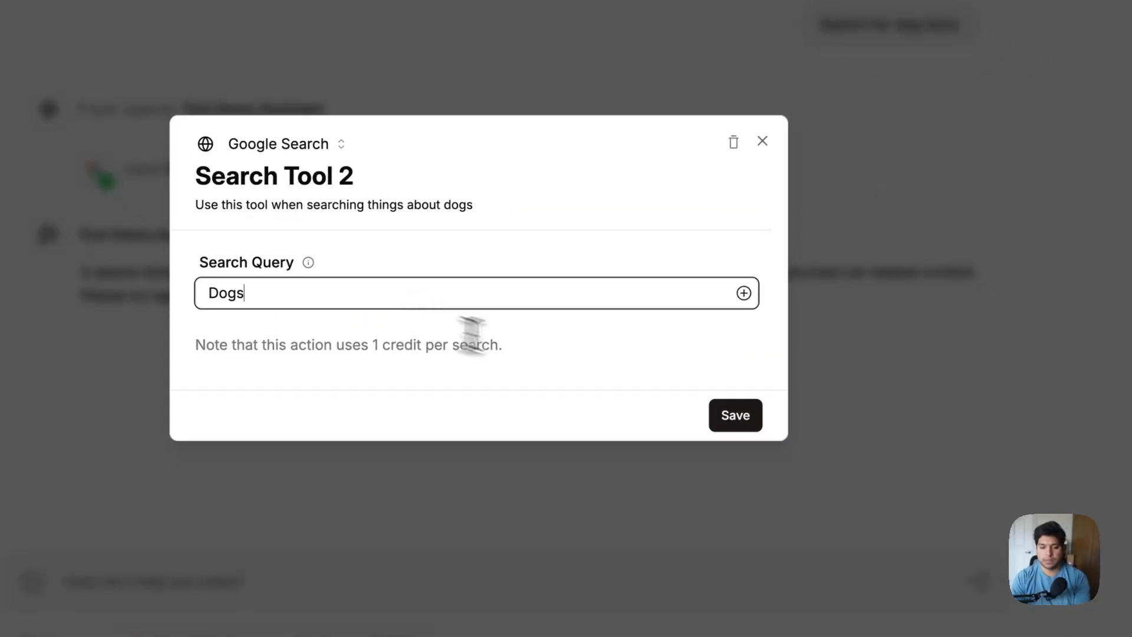
{"action": "left_click", "coordinate": [722, 415]}
{"action": "left_click", "coordinate": [897, 390]}
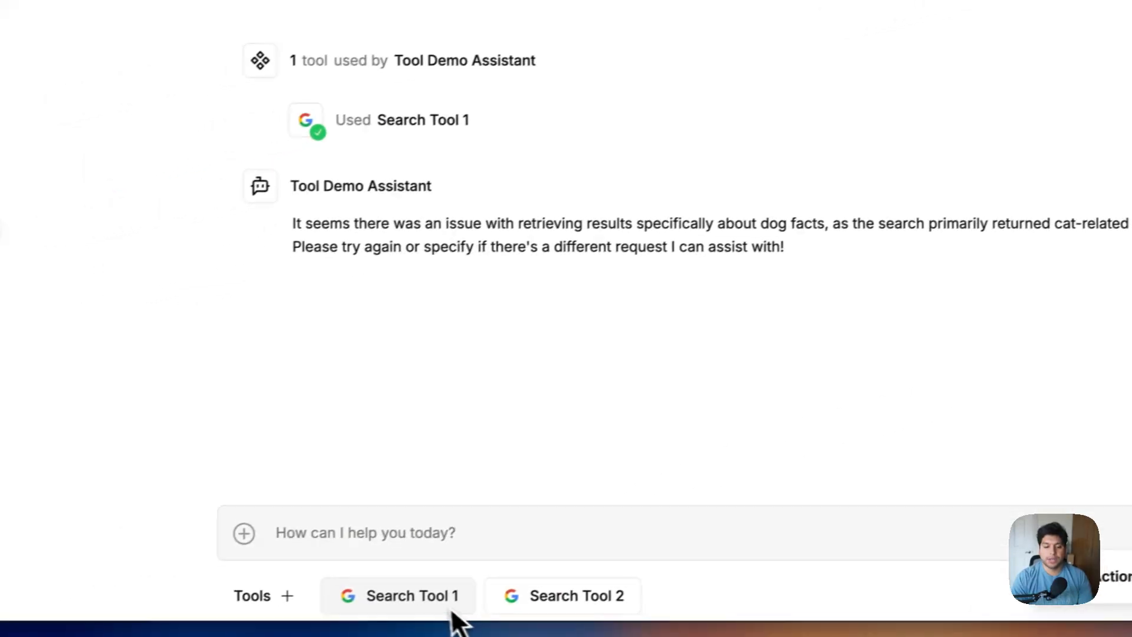
Ask 'What search tools do you have' and review the cat and dog tool descriptions
{"action": "left_click", "coordinate": [344, 542]}
{"action": "type", "text": "What"}
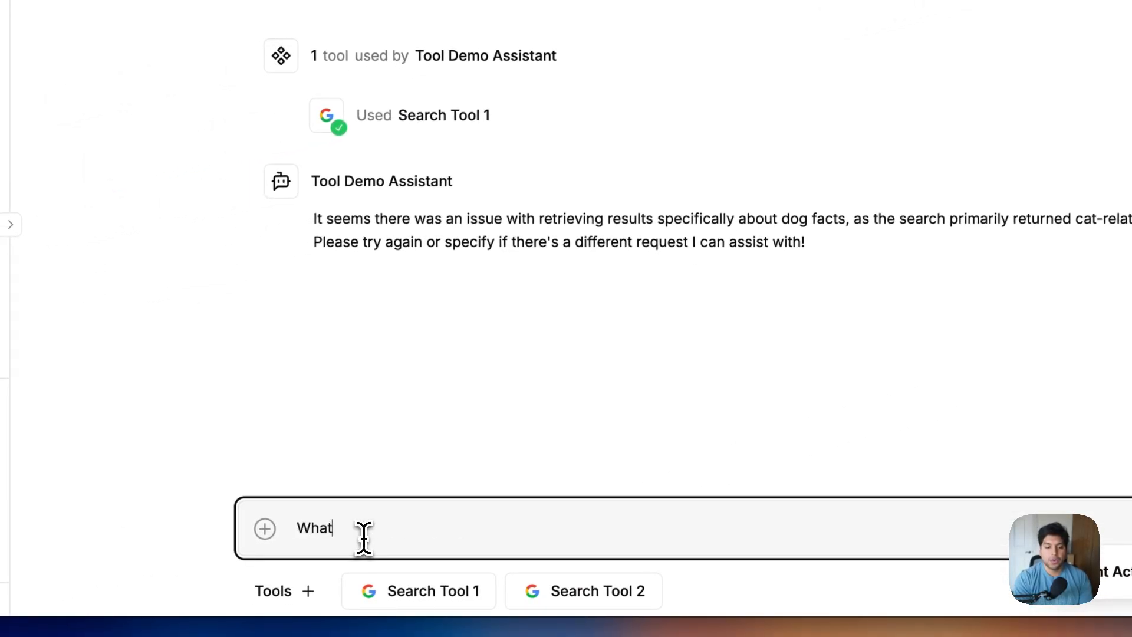
{"action": "type", "text": " sea"}
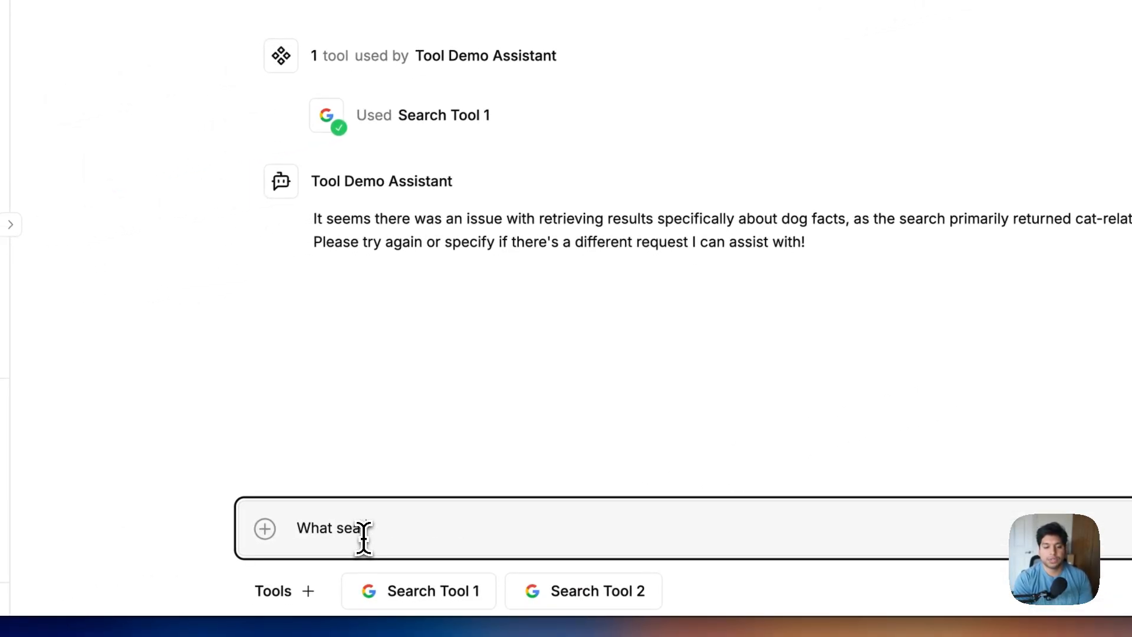
{"action": "type", "text": "rch tools do you have"}
{"action": "key", "text": "Return"}
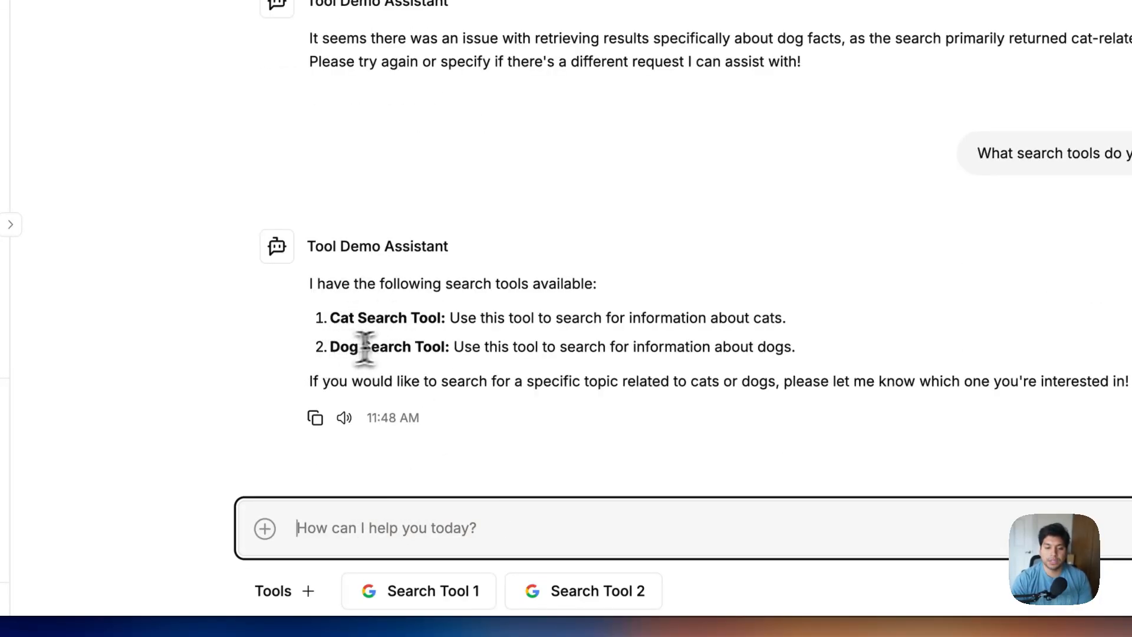
{"action": "left_click_drag", "start_coordinate": [451, 319], "coordinate": [696, 319]}
{"action": "left_click_drag", "start_coordinate": [614, 319], "coordinate": [718, 324]}
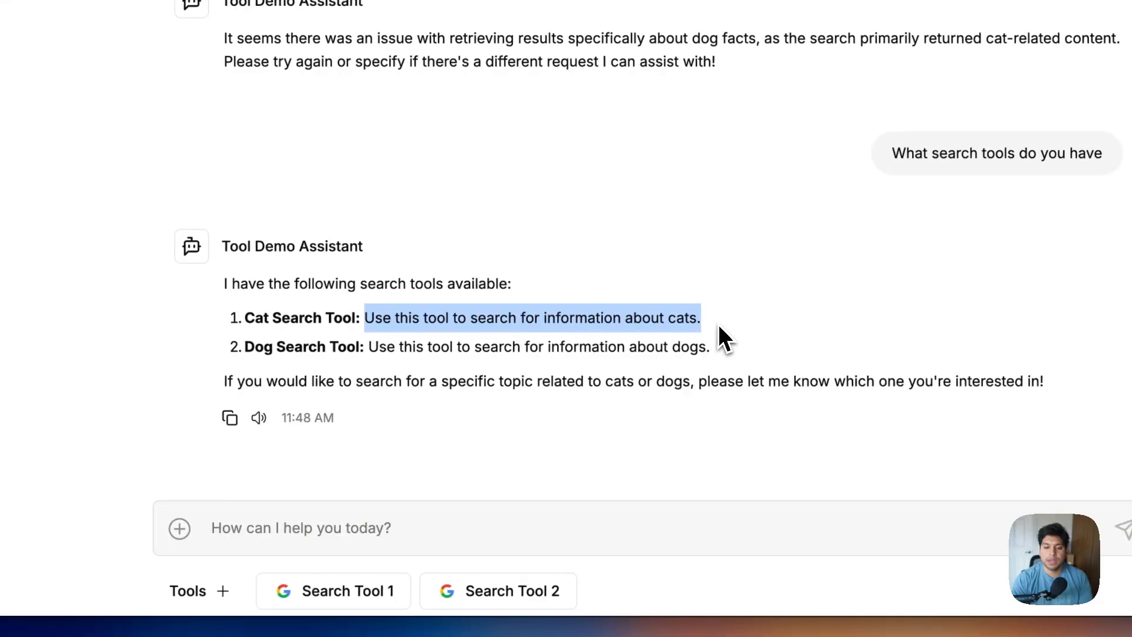
{"action": "left_click", "coordinate": [649, 353]}
{"action": "left_click_drag", "start_coordinate": [366, 348], "coordinate": [716, 339]}
Send 'Search dog facts' and see the reply produced with the dog search tool
{"action": "left_click", "coordinate": [722, 343]}
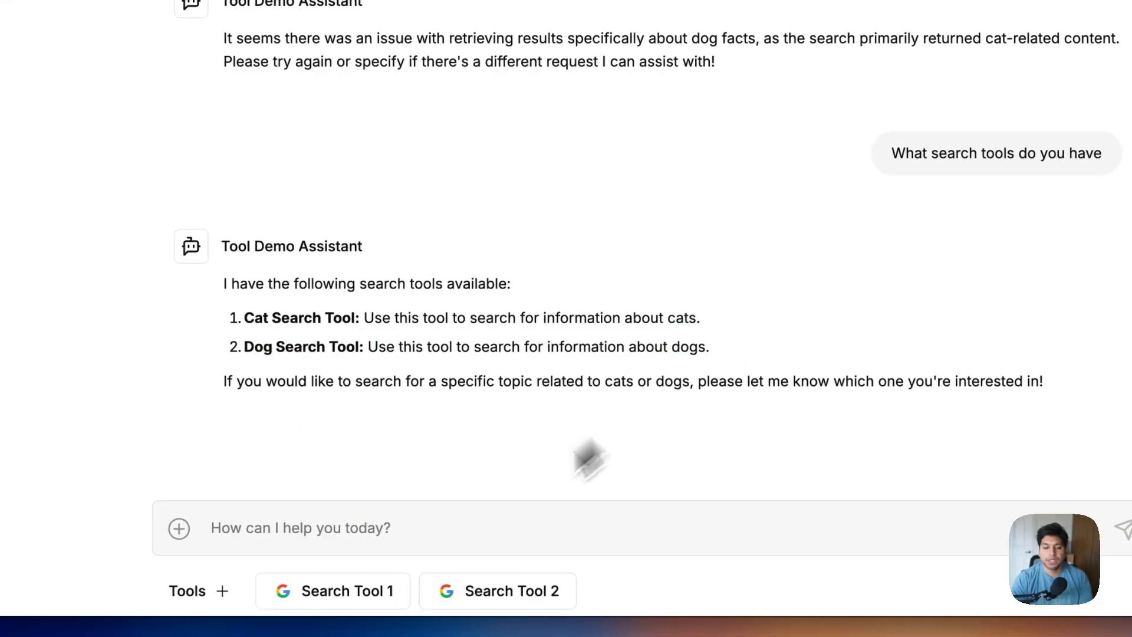
{"action": "left_click", "coordinate": [446, 539]}
{"action": "type", "text": "Sear"}
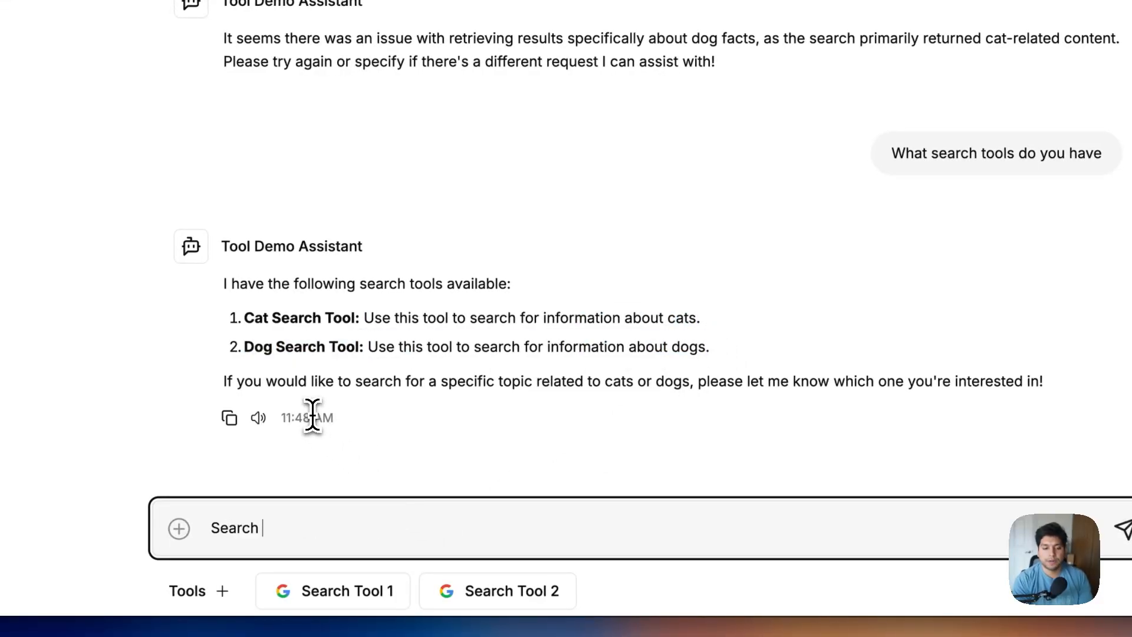
{"action": "type", "text": "ch"}
{"action": "type", "text": " dog f"}
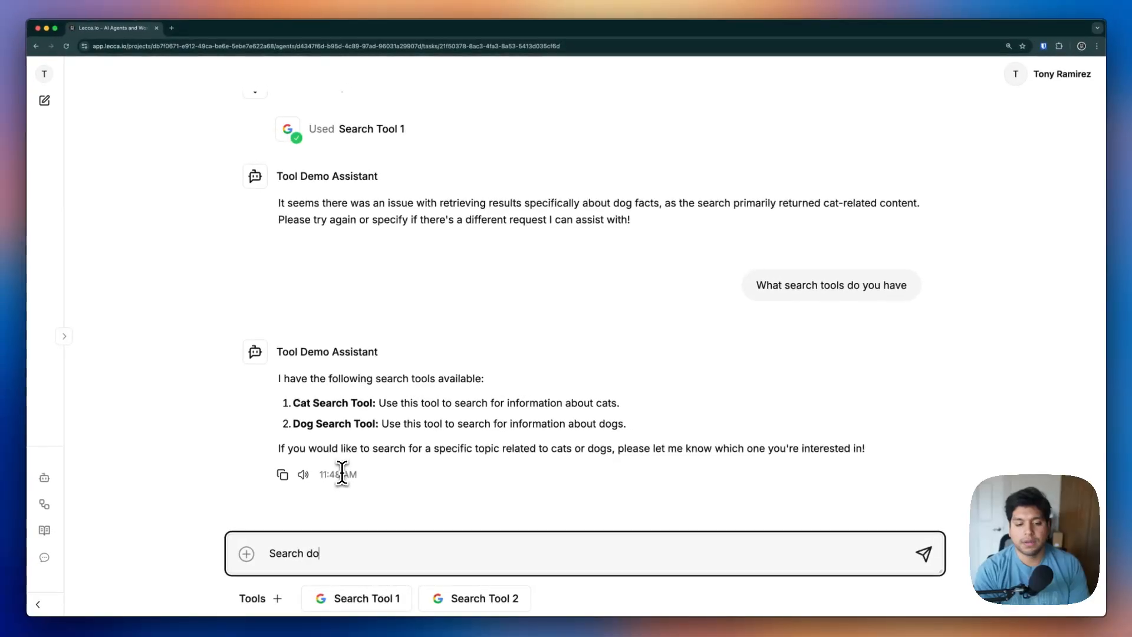
{"action": "type", "text": "acts"}
{"action": "key", "text": "Return"}
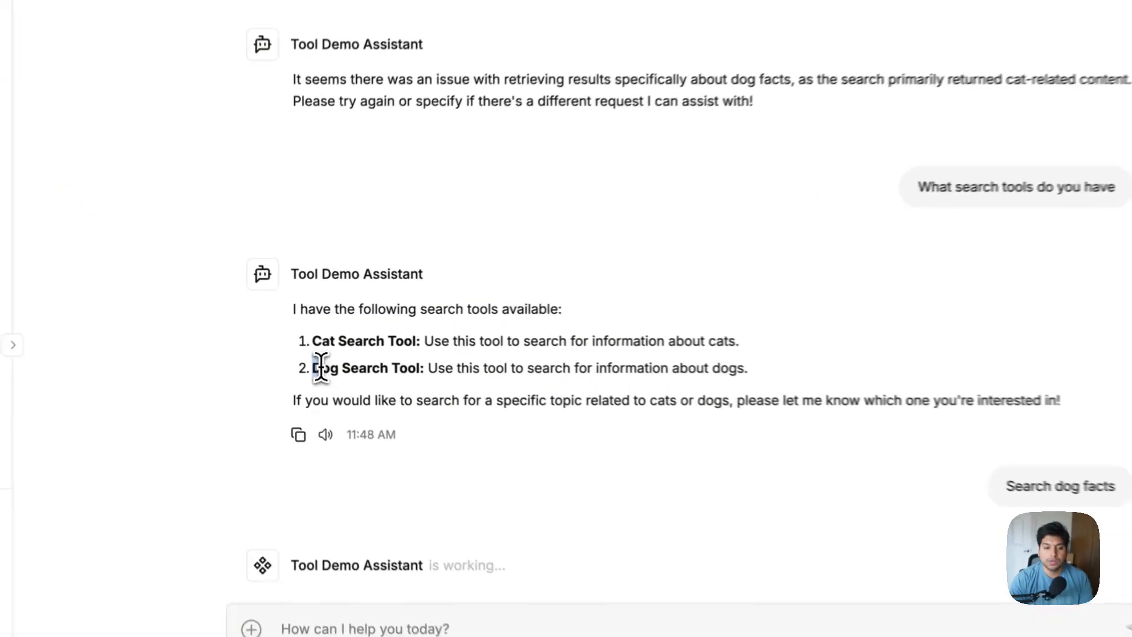
{"action": "left_click_drag", "start_coordinate": [295, 356], "coordinate": [381, 359]}
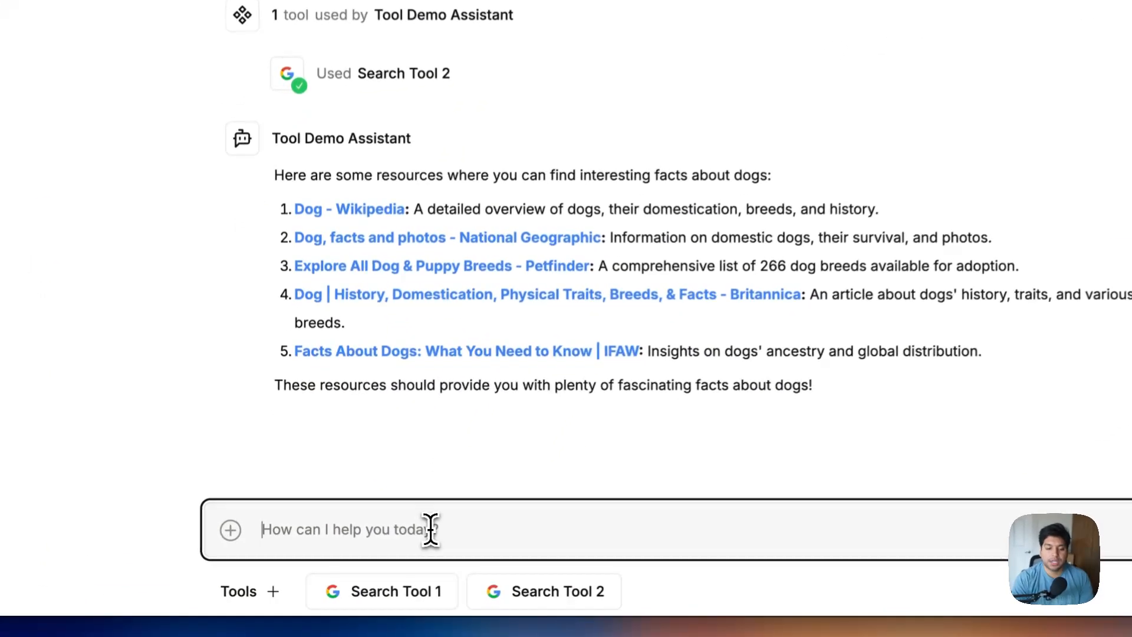
Send 'Search cats' and briefly peek at the Search Tool 1 chip
{"action": "type", "text": "Search cat"}
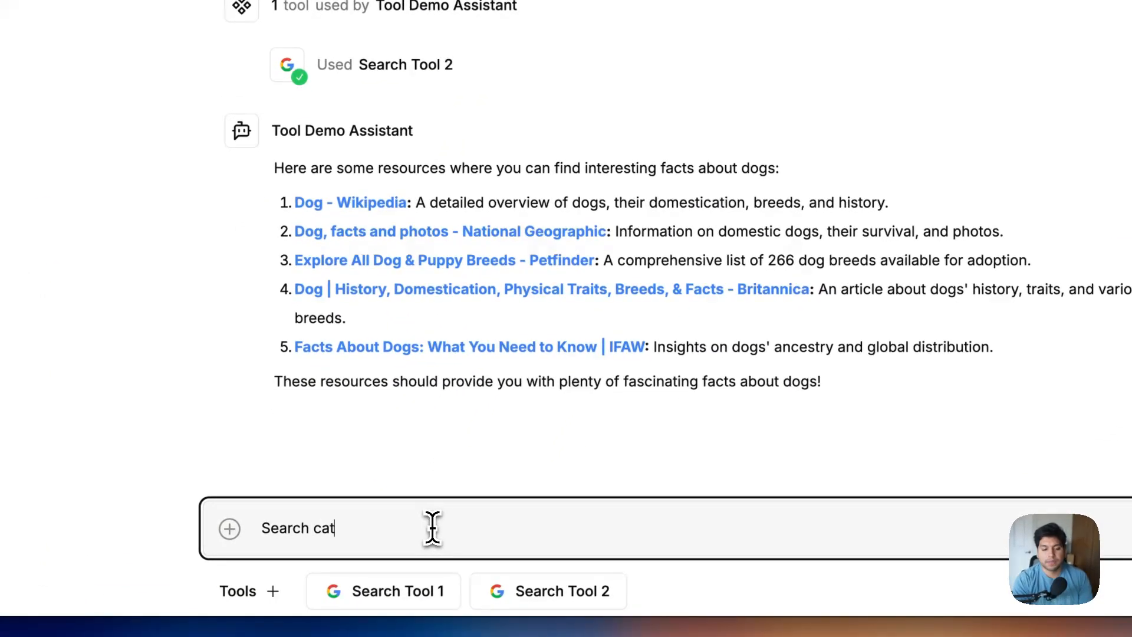
{"action": "key", "text": "Return"}
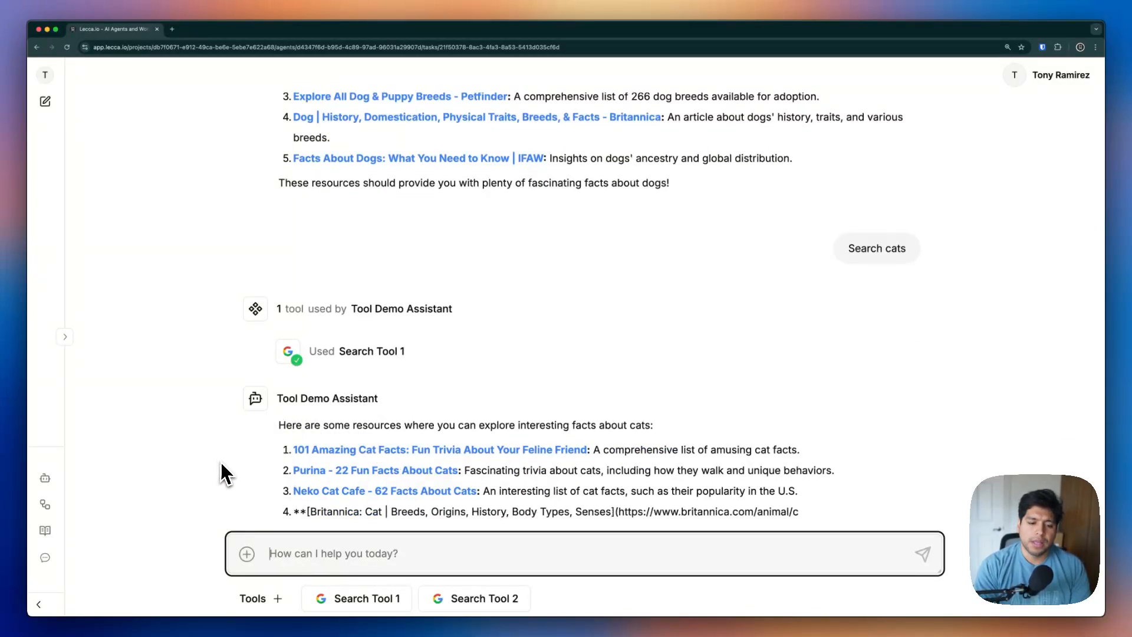
{"action": "left_click", "coordinate": [338, 599]}
{"action": "left_click", "coordinate": [270, 533]}
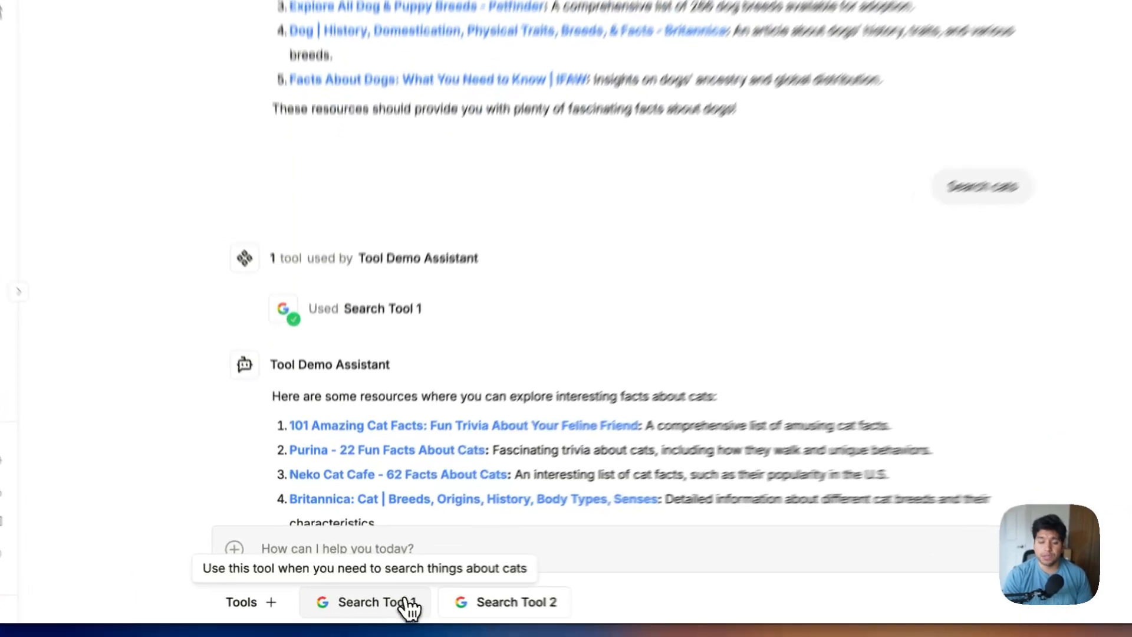
Review Search Tool 1's cat-search description in its settings
{"action": "left_click", "coordinate": [389, 600]}
{"action": "left_click_drag", "start_coordinate": [358, 244], "coordinate": [688, 262]}
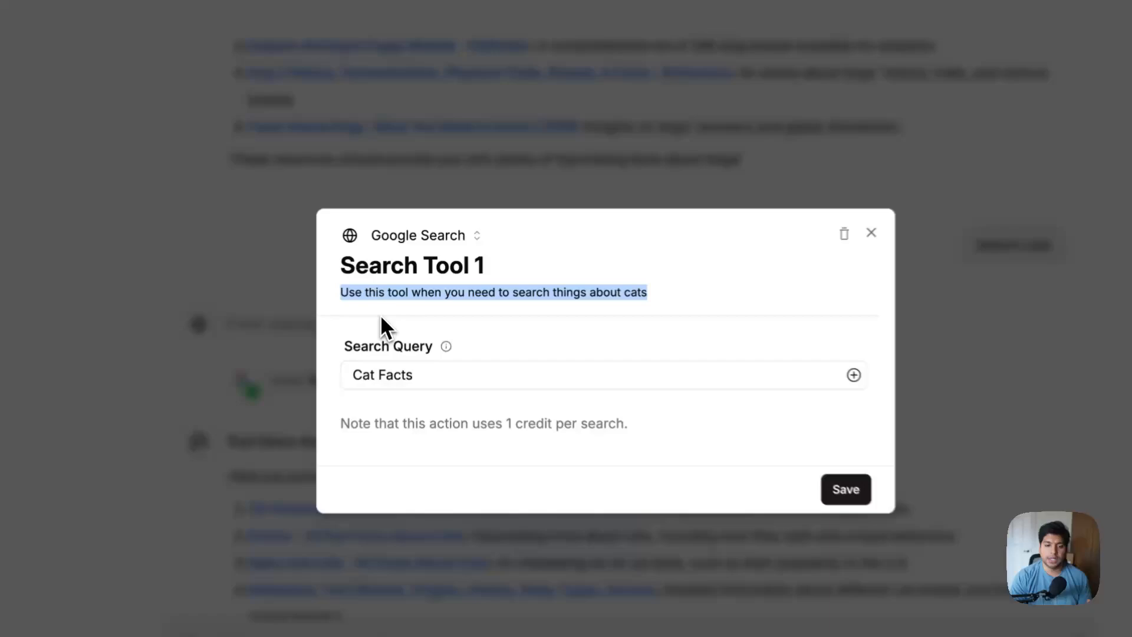
{"action": "left_click", "coordinate": [401, 301]}
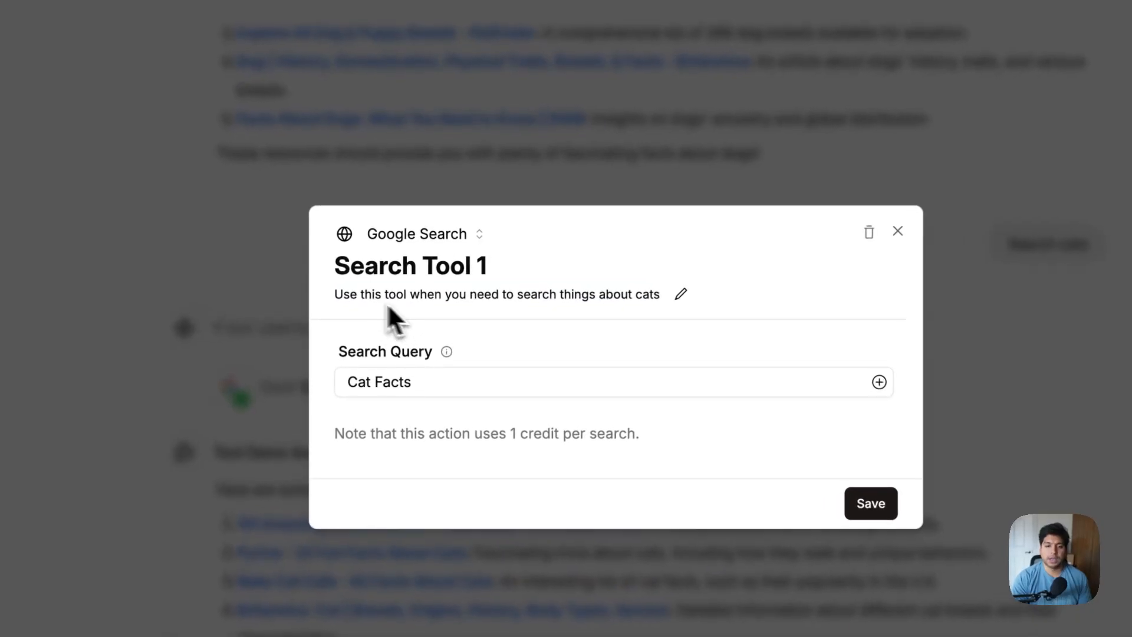
{"action": "left_click_drag", "start_coordinate": [340, 297], "coordinate": [687, 300]}
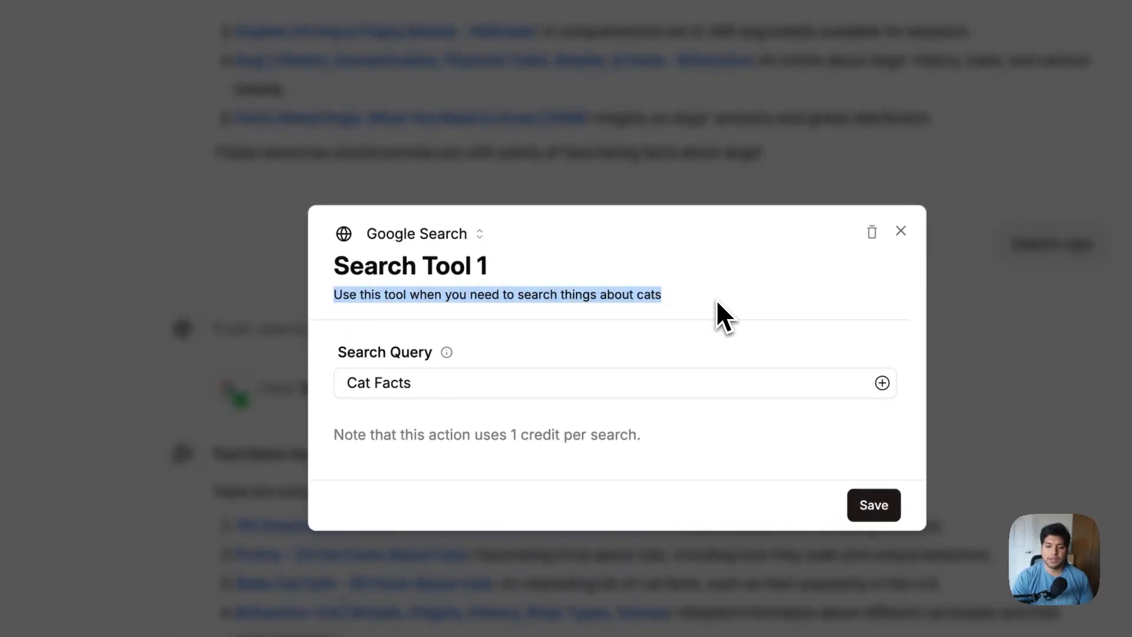
{"action": "left_click", "coordinate": [716, 299]}
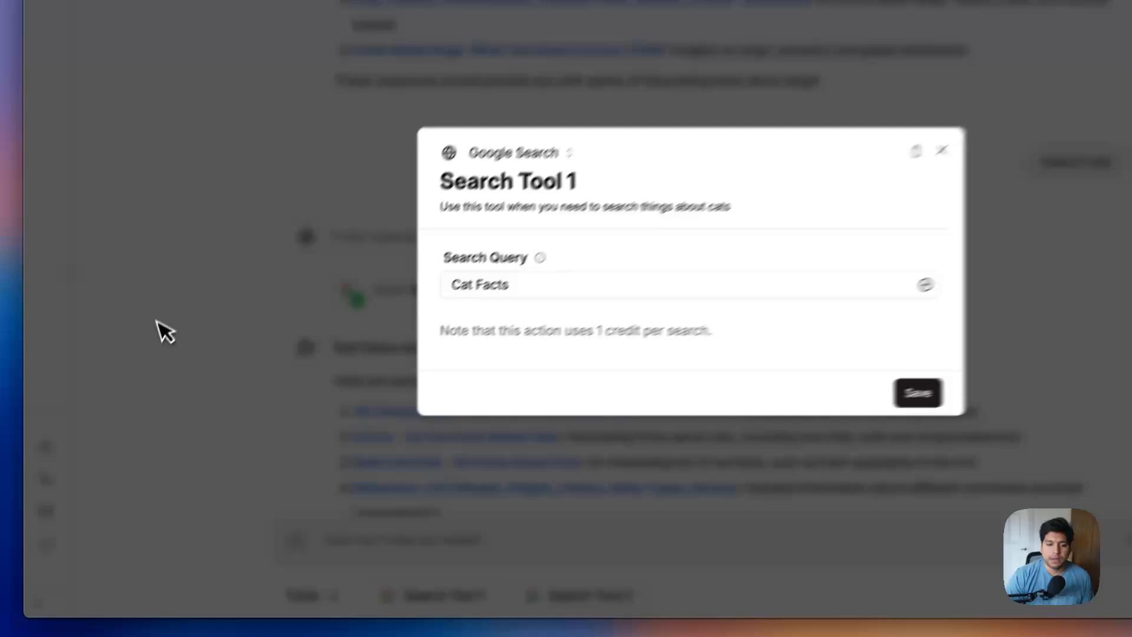
{"action": "left_click", "coordinate": [135, 375]}
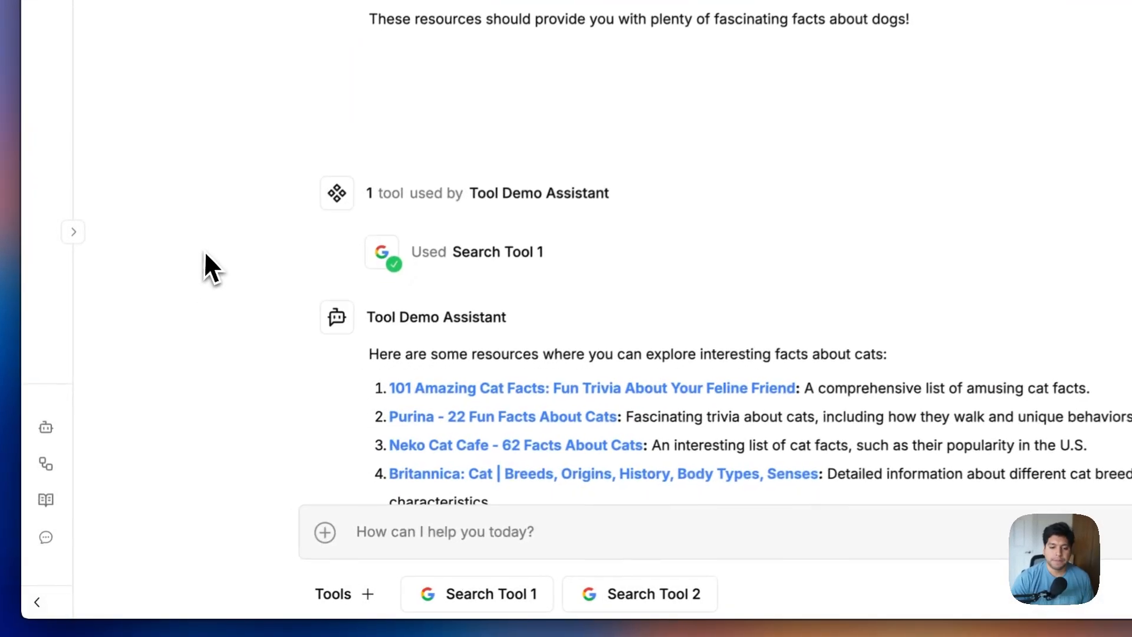
{"action": "scroll", "coordinate": [323, 458], "scroll_direction": "down", "scroll_amount": 3}
{"action": "scroll", "coordinate": [435, 454], "scroll_direction": "down", "scroll_amount": 2}
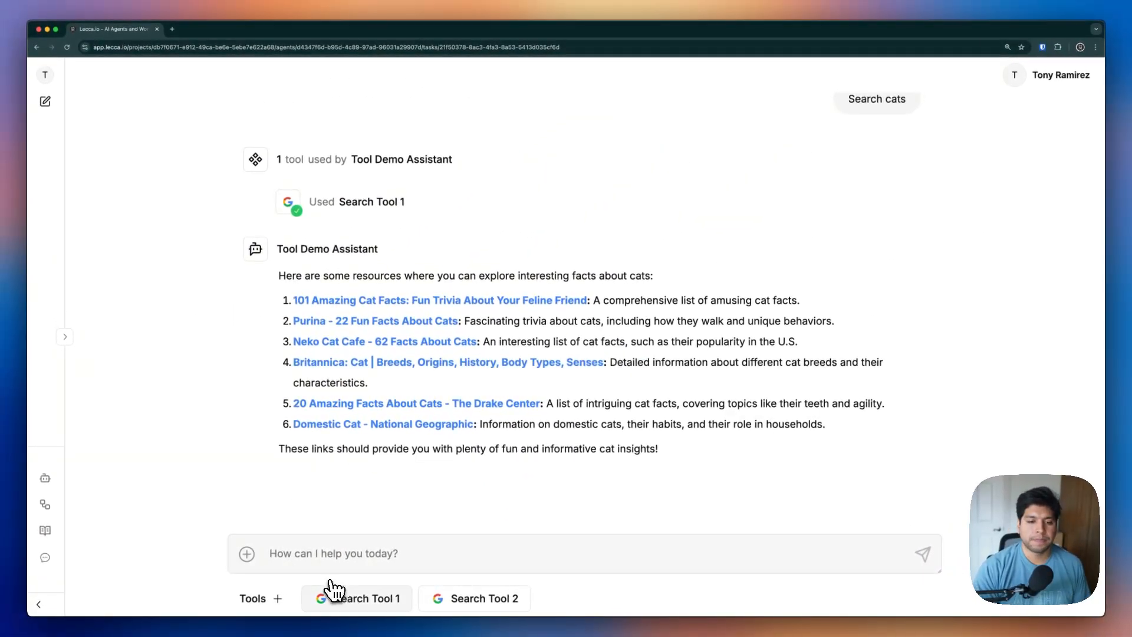
Delete Search Tool 1 and Search Tool 2 from the assistant
{"action": "left_click", "coordinate": [331, 588]}
{"action": "left_click", "coordinate": [790, 213]}
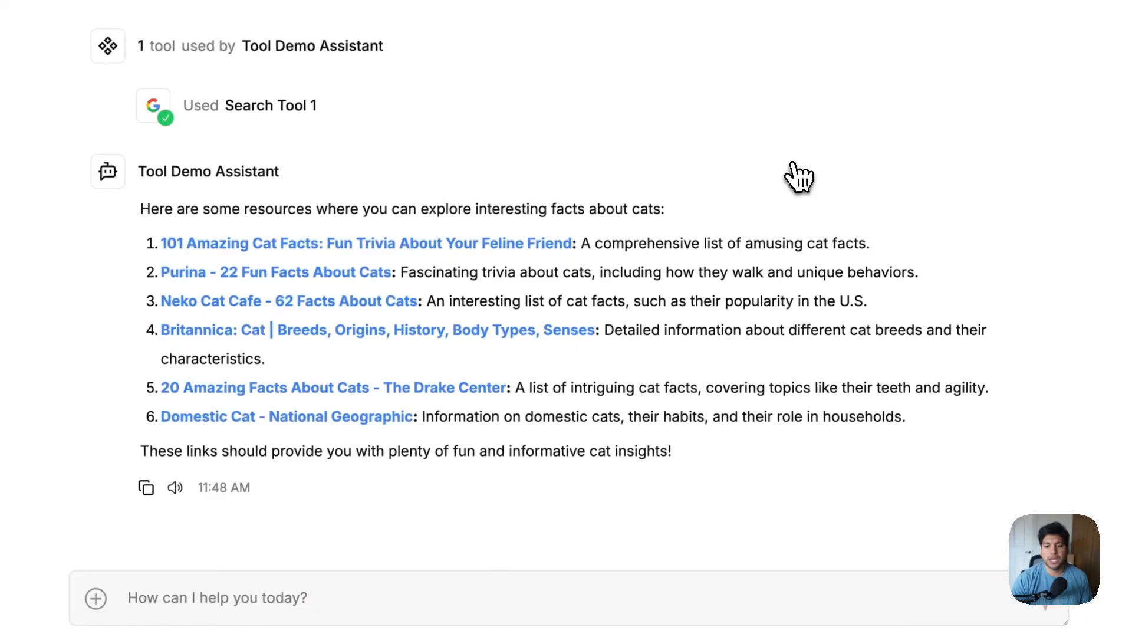
{"action": "left_click", "coordinate": [321, 608]}
{"action": "left_click", "coordinate": [867, 141]}
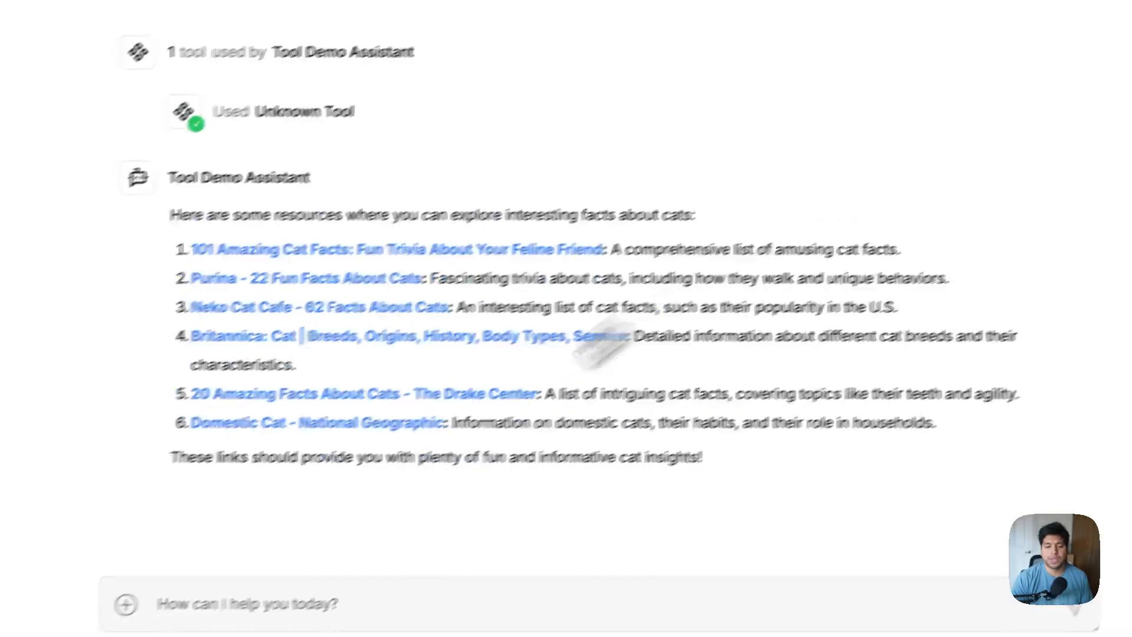
Start a new chat and add the Gmail Send Email tool, found by searching 'send'
{"action": "left_click", "coordinate": [45, 47]}
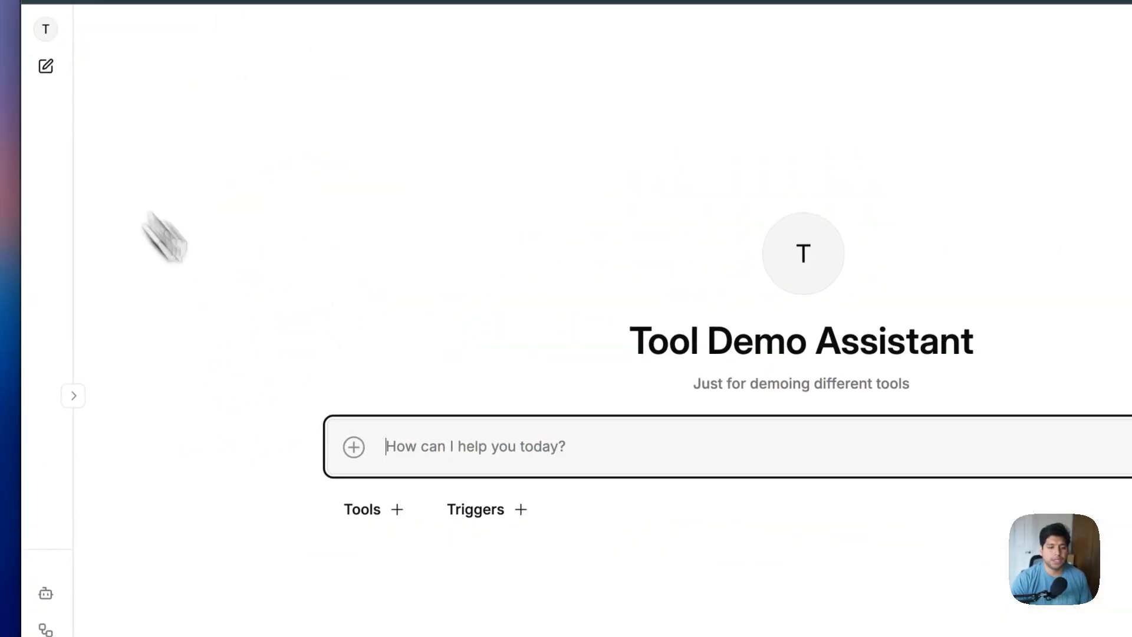
{"action": "left_click", "coordinate": [373, 511]}
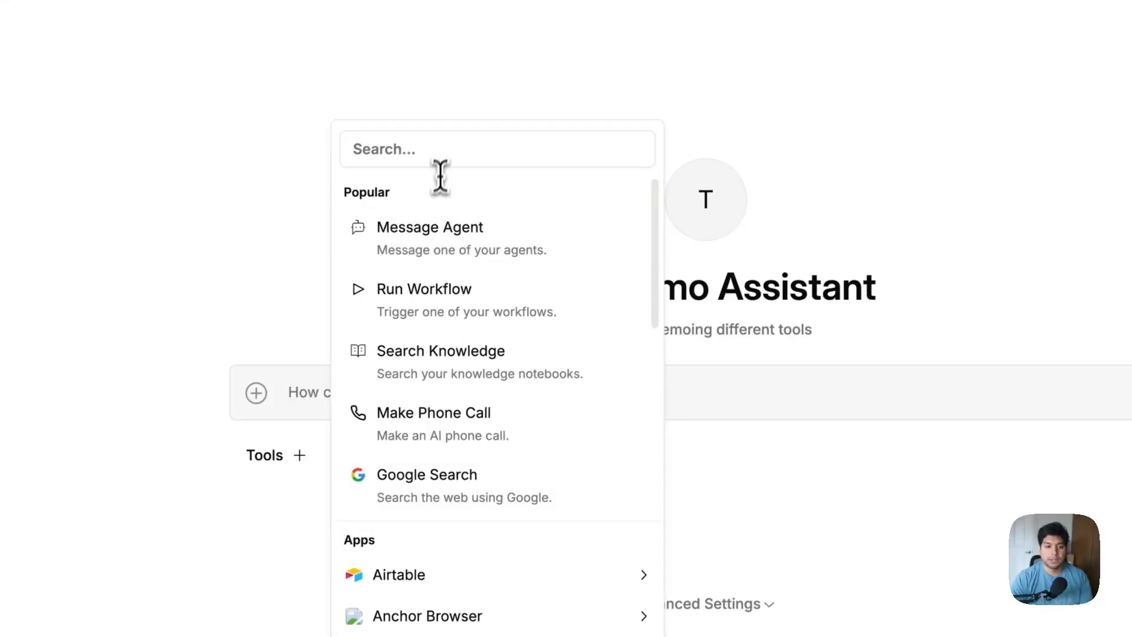
{"action": "left_click", "coordinate": [445, 152]}
{"action": "type", "text": "sbne"}
{"action": "key", "text": "BackSpace"}
{"action": "key", "text": "BackSpace"}
{"action": "key", "text": "BackSpace"}
{"action": "type", "text": "end"}
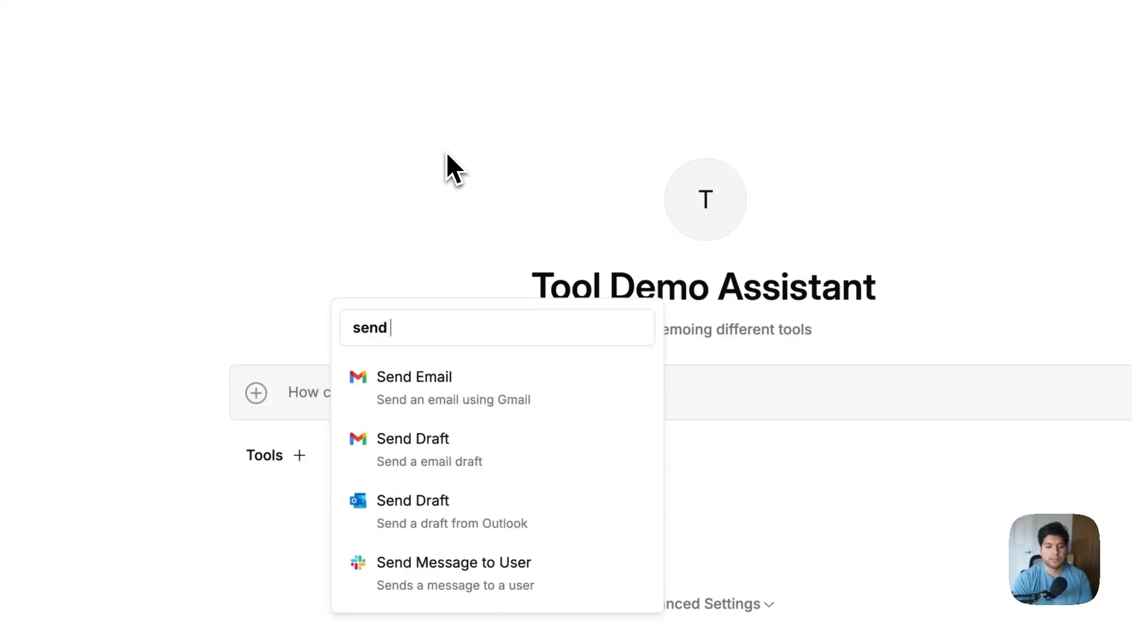
{"action": "left_click", "coordinate": [462, 380]}
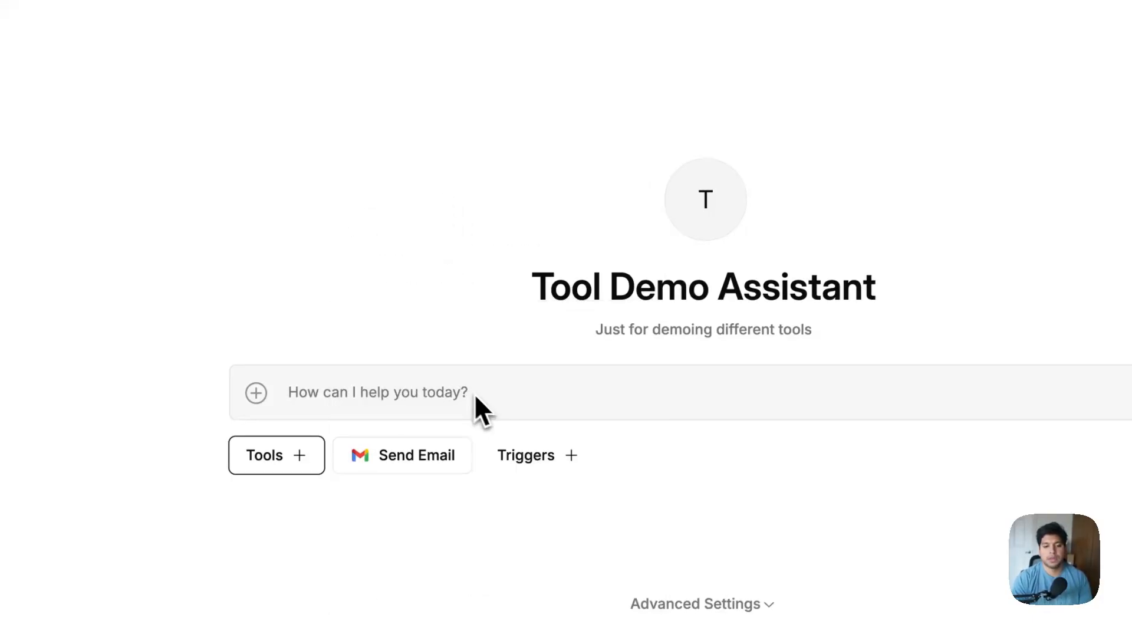
Inspect the Send Email tool's Gmail Connection options, leaving the connection unset
{"action": "left_click", "coordinate": [389, 456]}
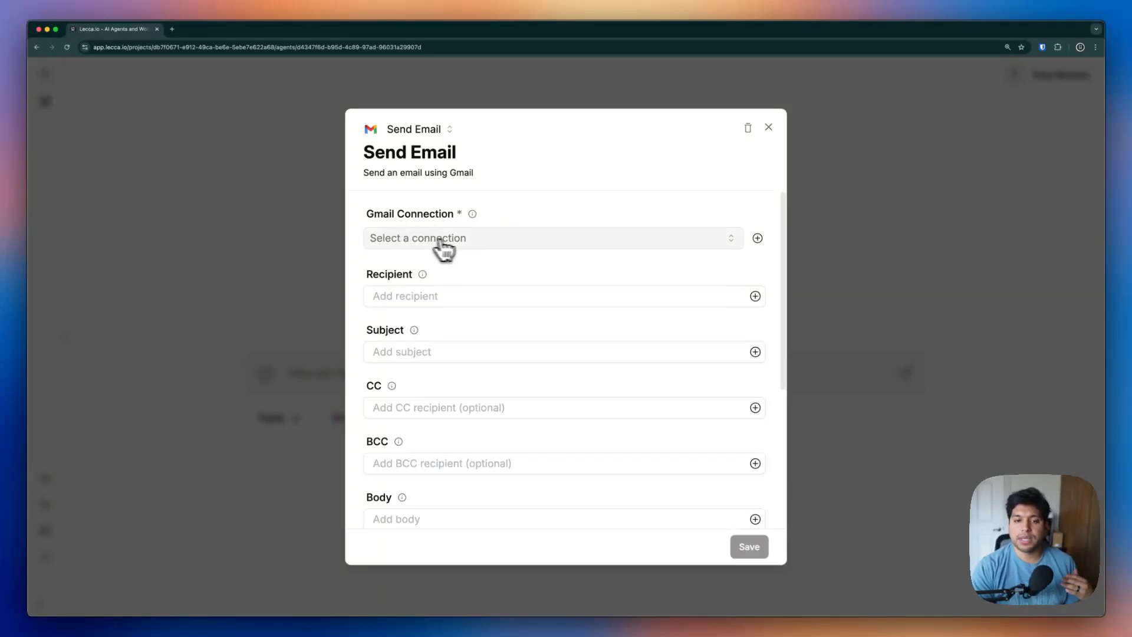
{"action": "left_click", "coordinate": [483, 241]}
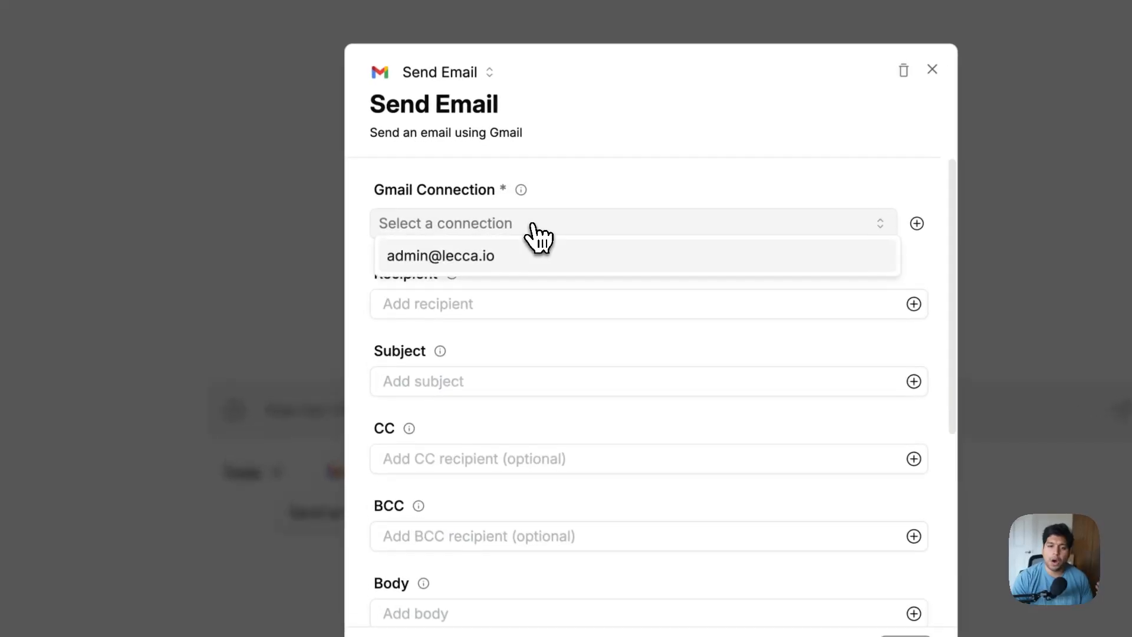
{"action": "left_click", "coordinate": [703, 160]}
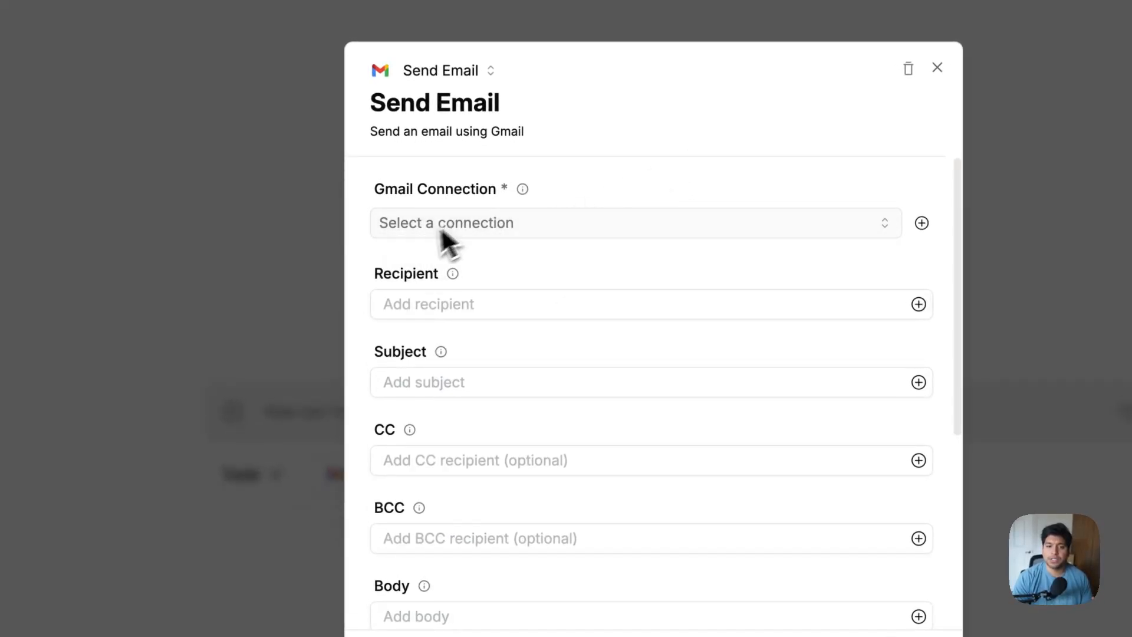
{"action": "left_click", "coordinate": [318, 263]}
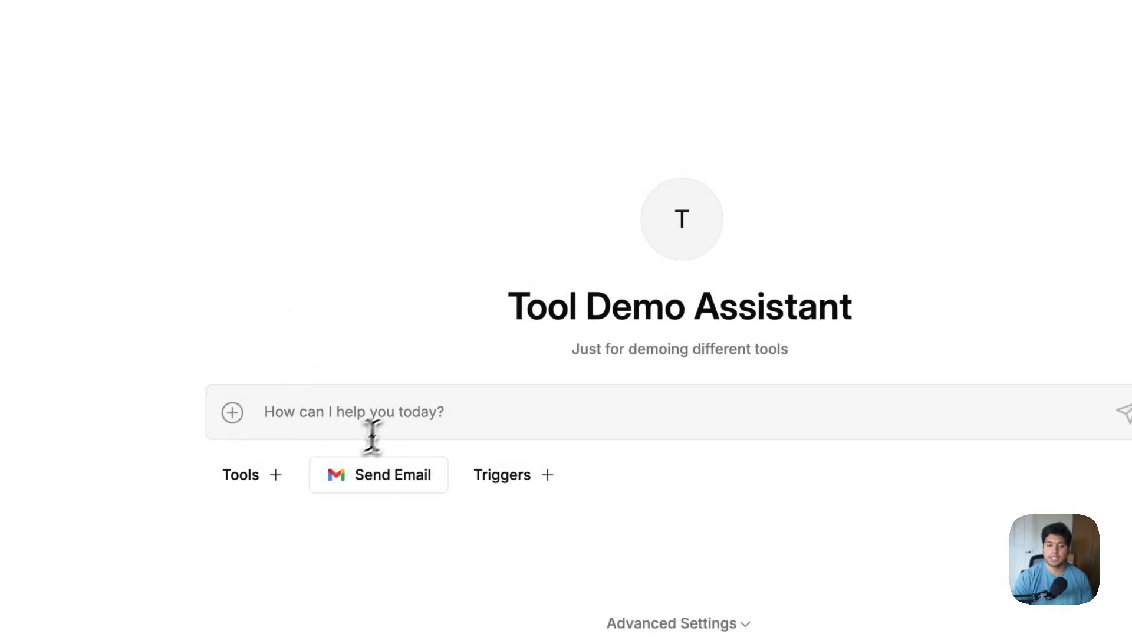
Ask the assistant to send a funny joke email to the admin e-mail address
{"action": "left_click", "coordinate": [387, 422]}
{"action": "type", "text": "Sen"}
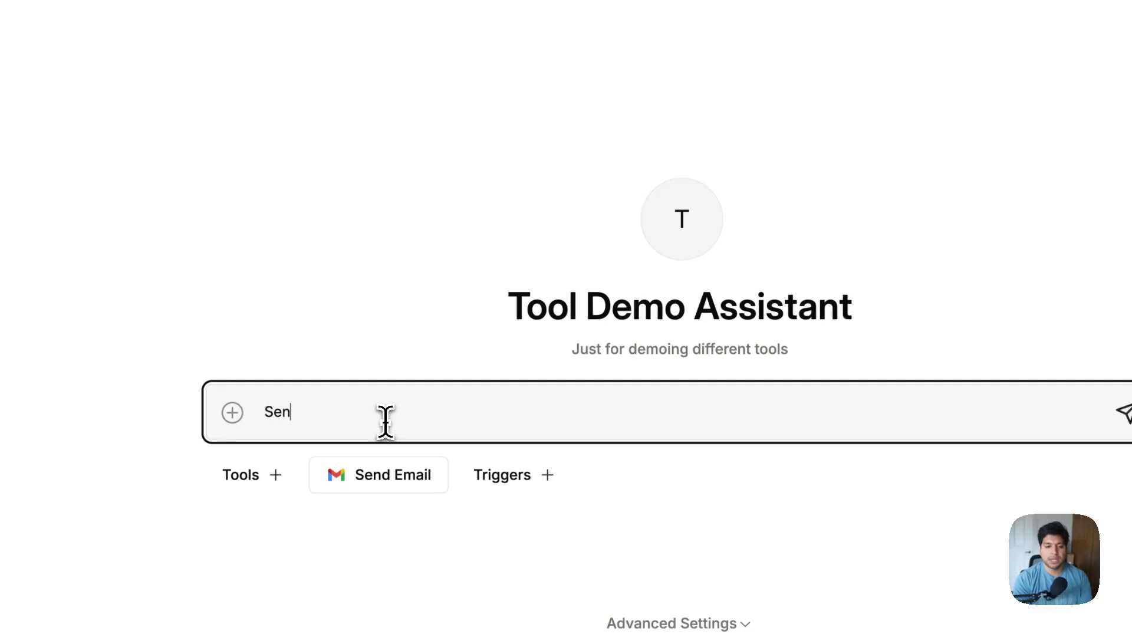
{"action": "type", "text": "d an email for me"}
{"action": "key", "text": "Return"}
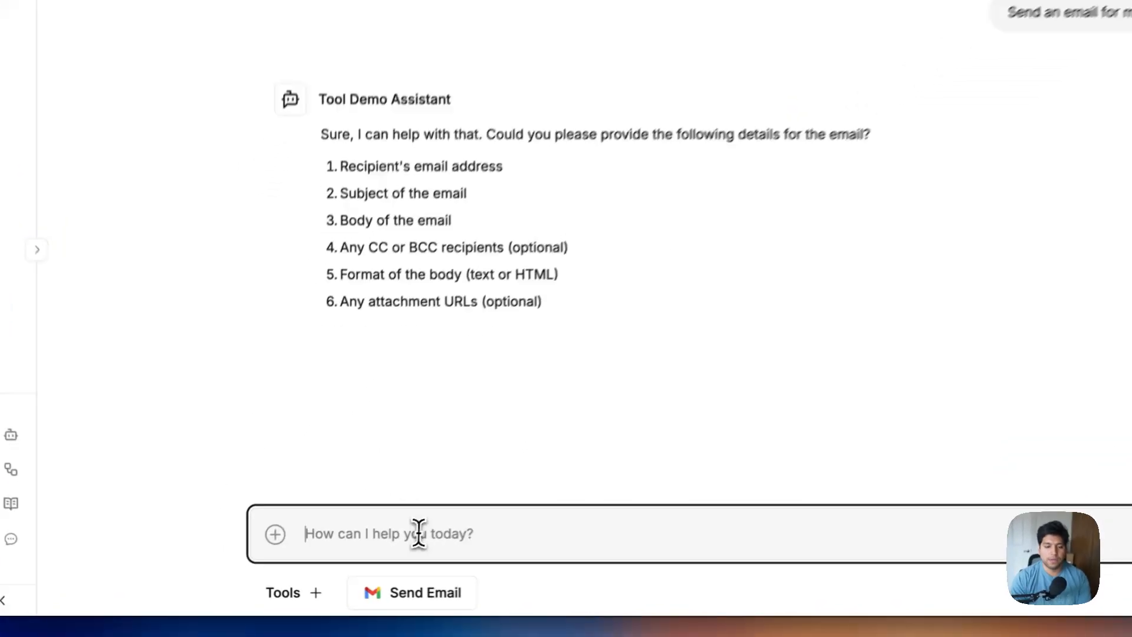
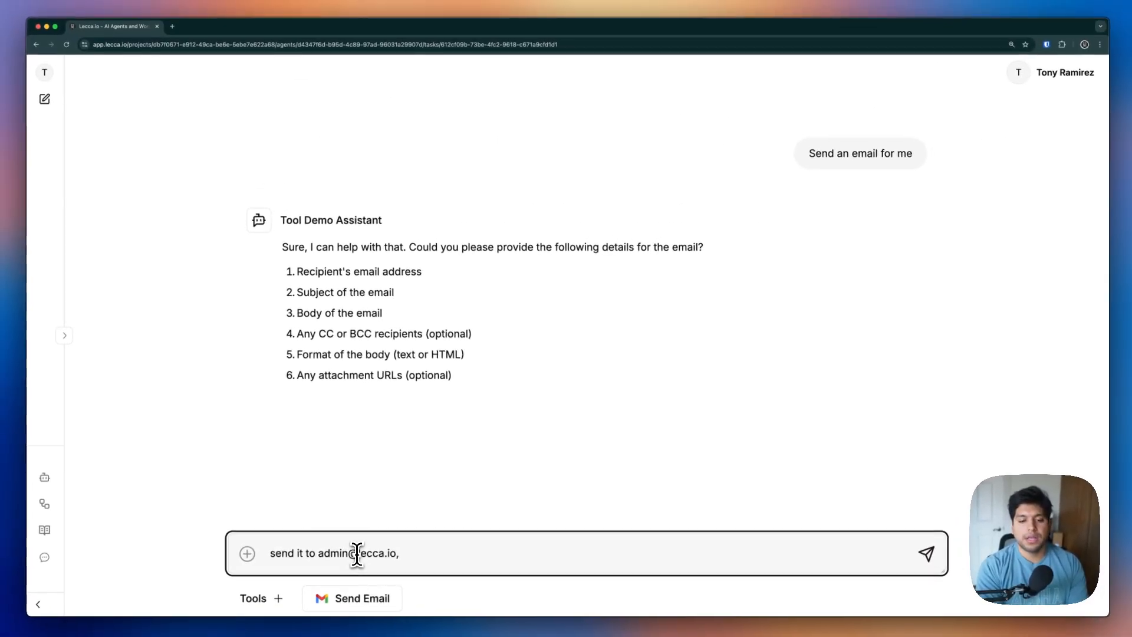
{"action": "type", "text": "d make it a funn"}
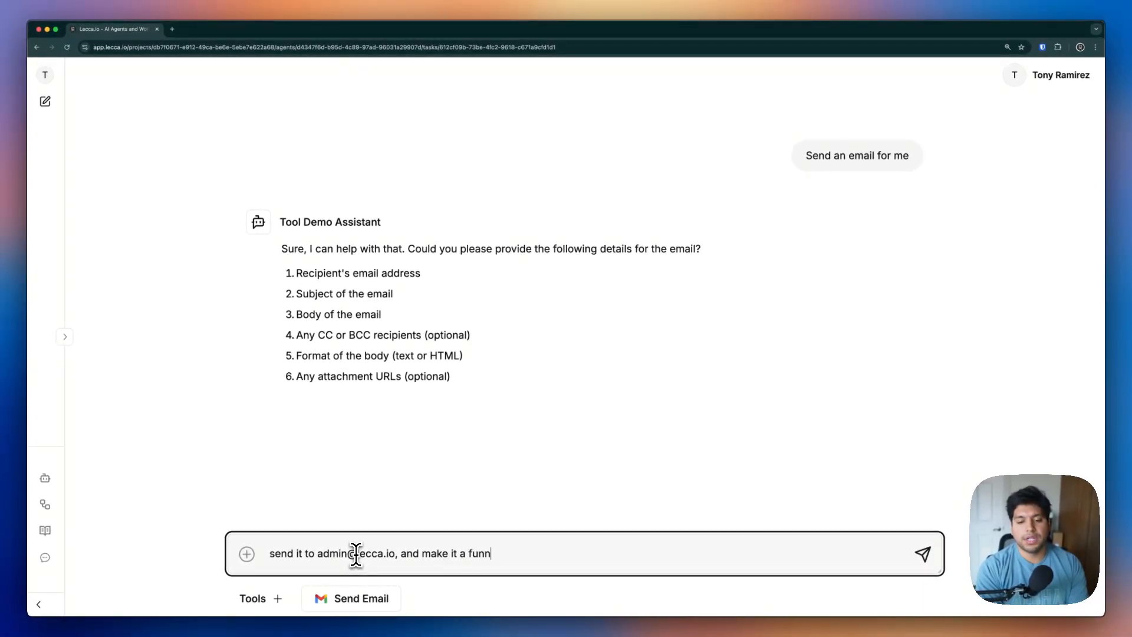
{"action": "type", "text": "y joke email"}
{"action": "key", "text": "Return"}
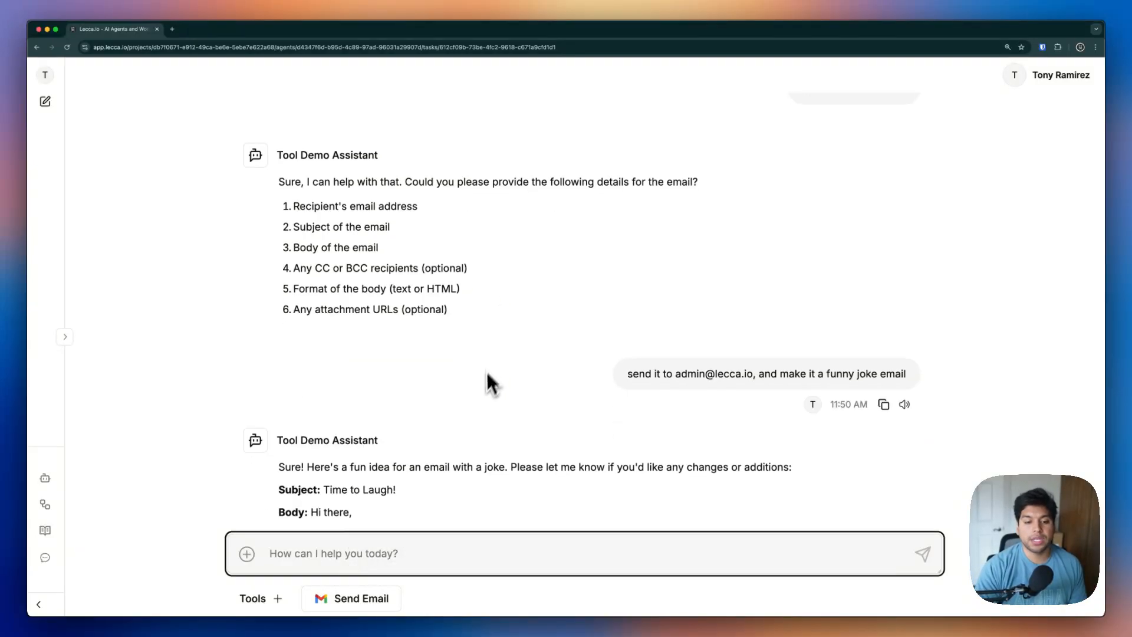
Approve the draft with 'Send the email thats great'; the Gmail send attempt fails
{"action": "left_click_drag", "start_coordinate": [413, 525], "coordinate": [388, 573]}
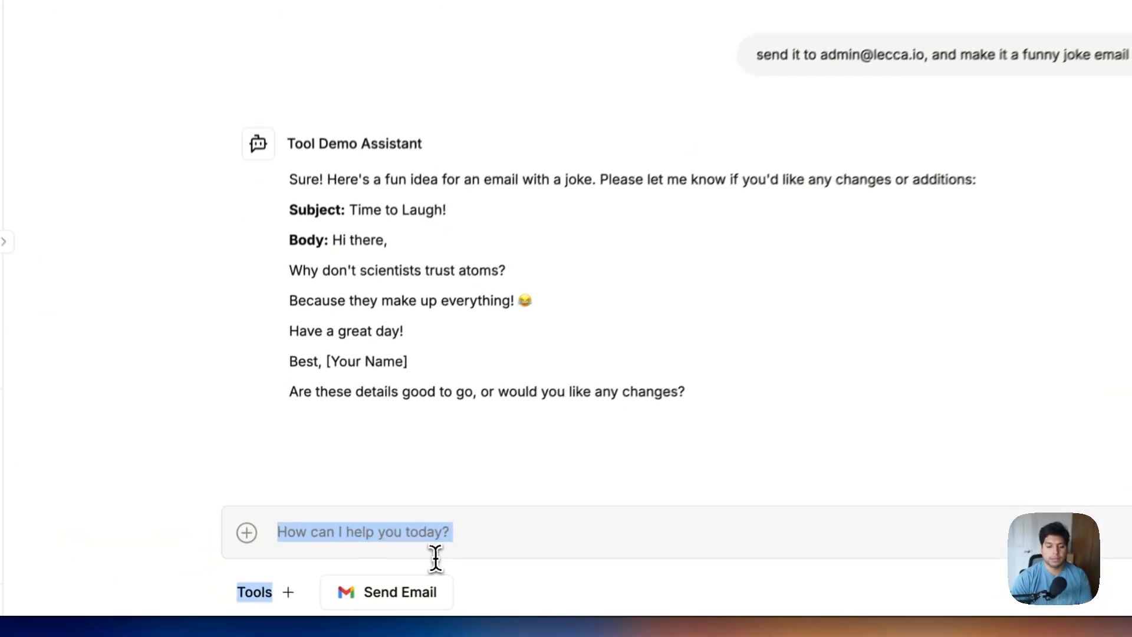
{"action": "left_click", "coordinate": [436, 543]}
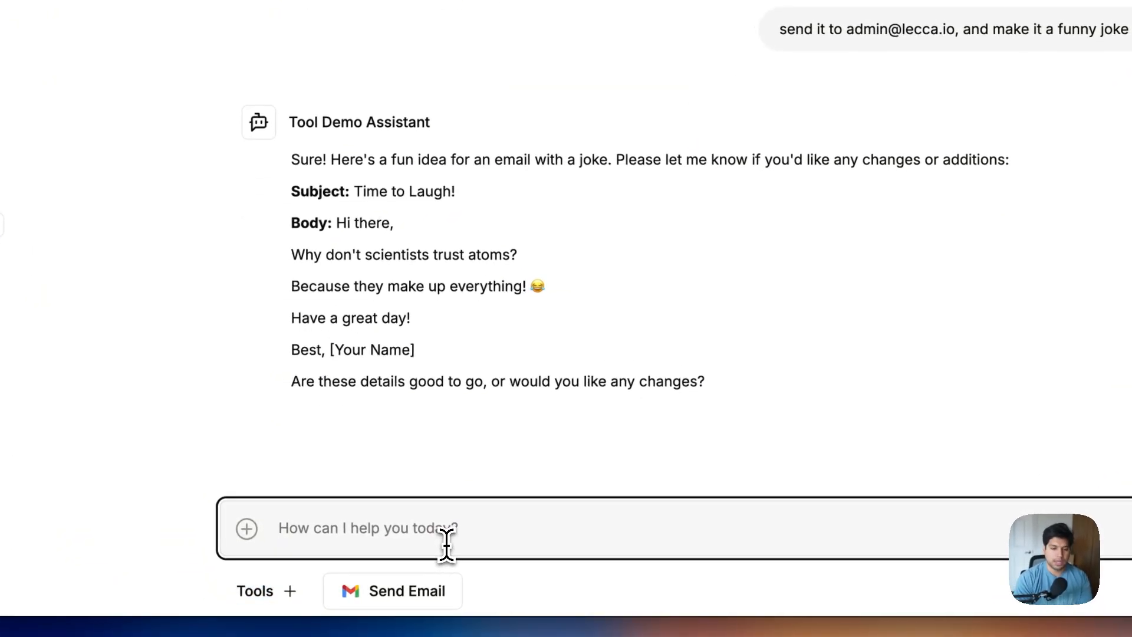
{"action": "type", "text": "Send the email thats great"}
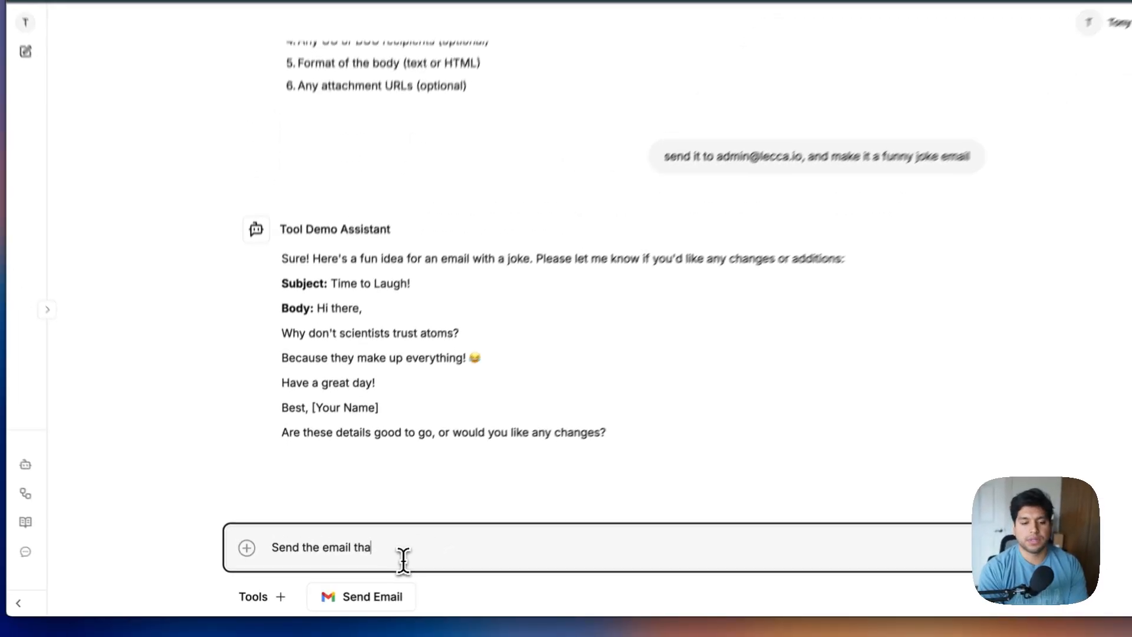
{"action": "key", "text": "Return"}
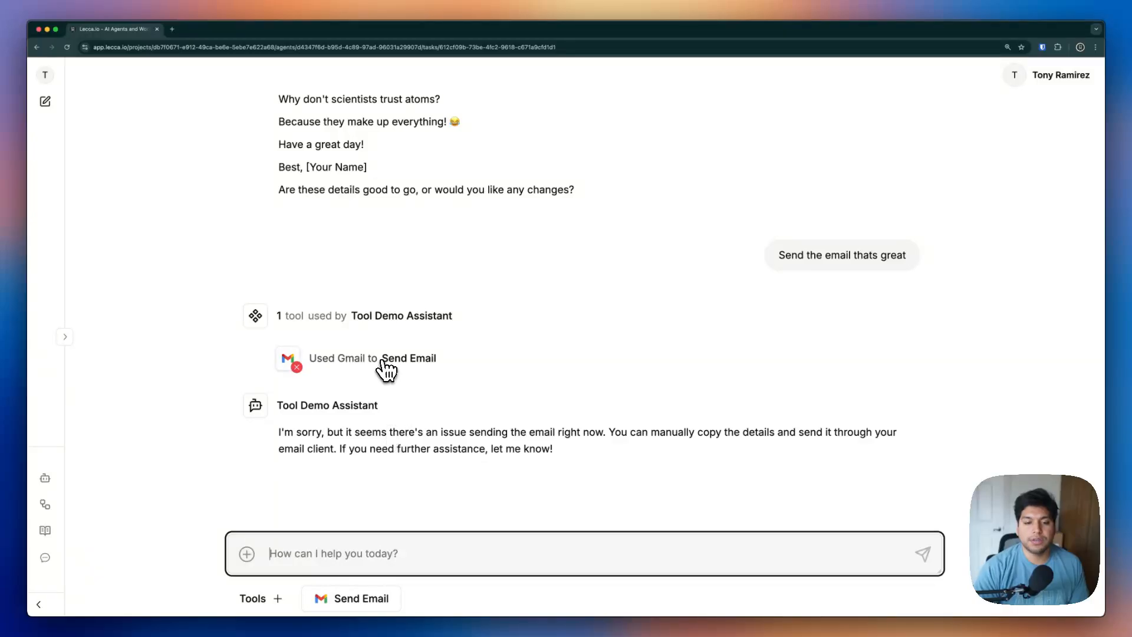
Inspect the failed email tool call's output and input, revealing a missing connection ID error
{"action": "left_click", "coordinate": [386, 362]}
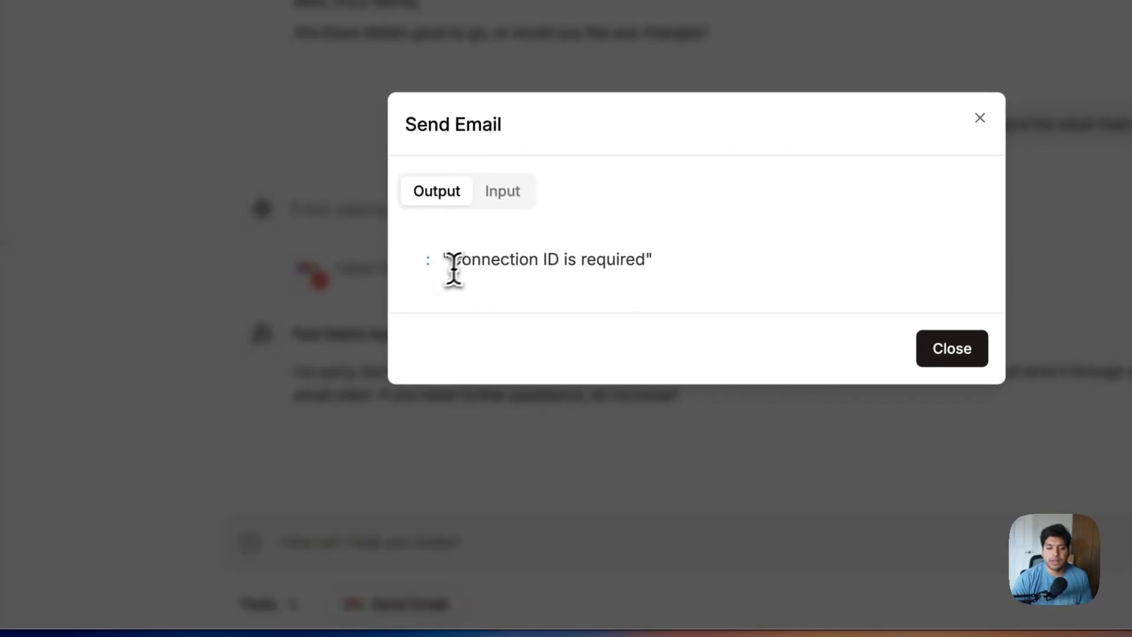
{"action": "left_click_drag", "start_coordinate": [457, 261], "coordinate": [720, 271]}
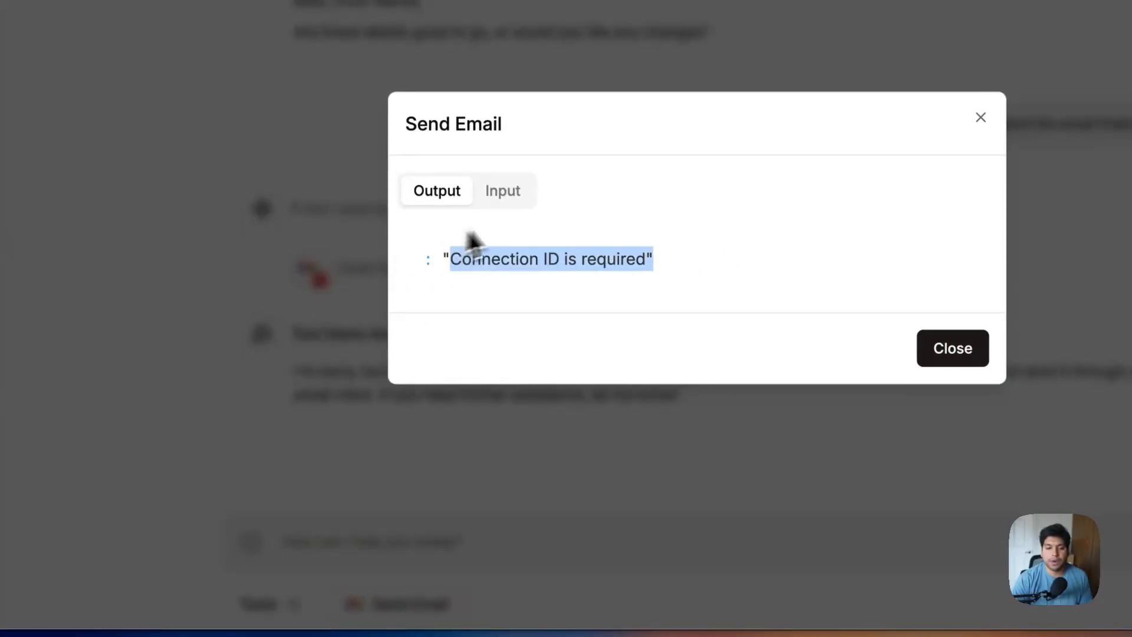
{"action": "left_click", "coordinate": [503, 190]}
{"action": "left_click_drag", "start_coordinate": [566, 323], "coordinate": [420, 207]}
{"action": "left_click", "coordinate": [224, 253]}
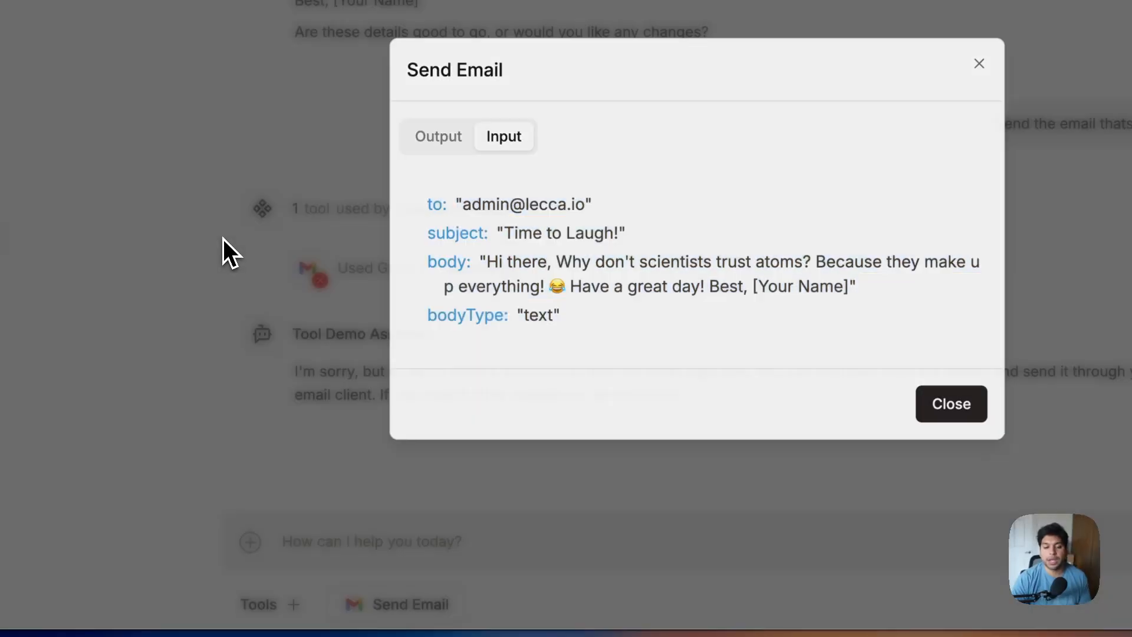
Select the admin Gmail account as the Send Email tool's connection
{"action": "left_click", "coordinate": [407, 604]}
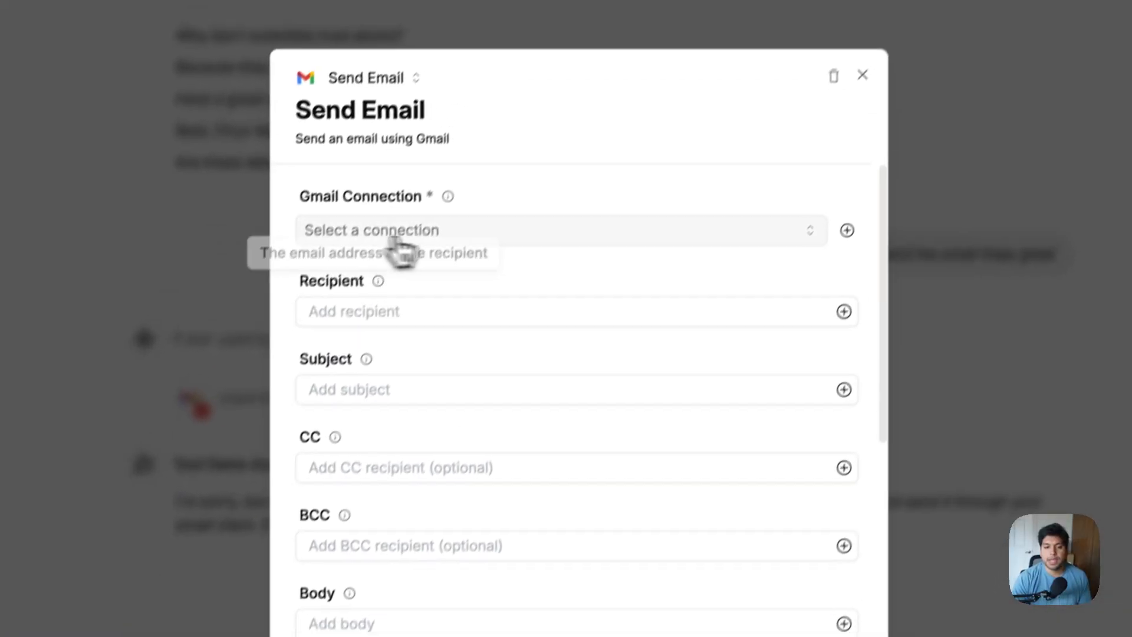
{"action": "left_click", "coordinate": [619, 99]}
{"action": "left_click", "coordinate": [622, 131]}
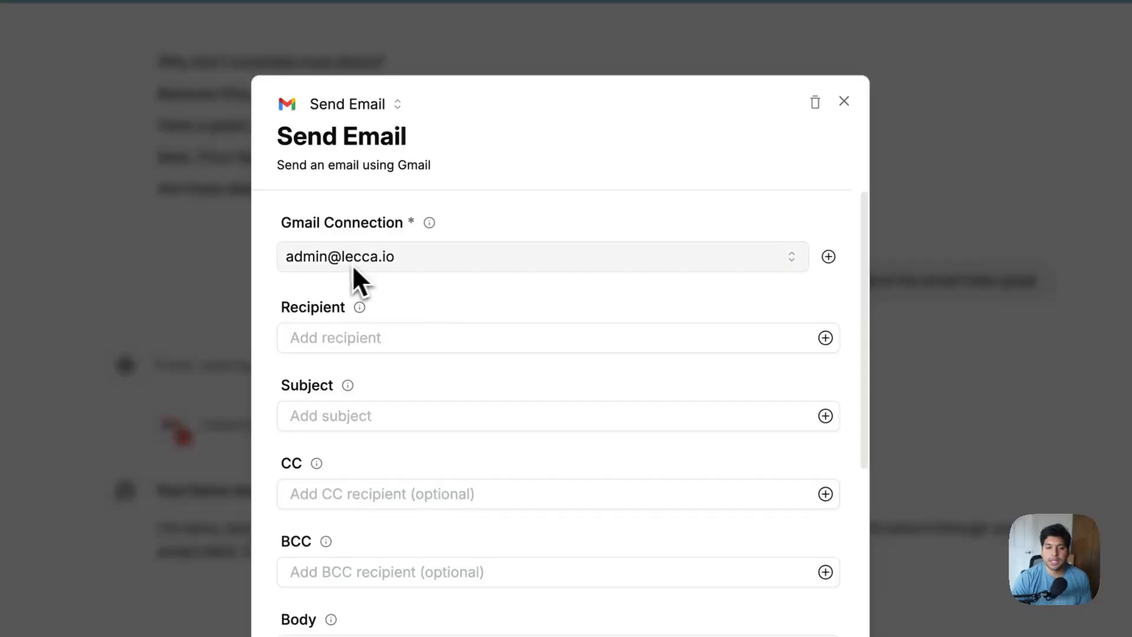
{"action": "left_click", "coordinate": [829, 256]}
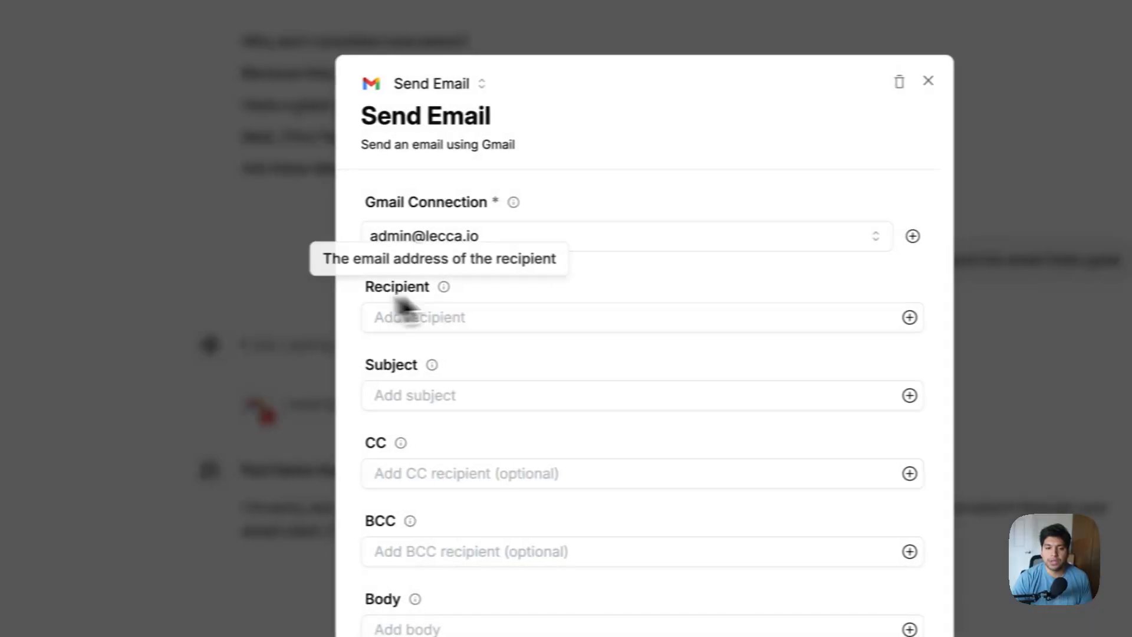
{"action": "scroll", "coordinate": [489, 313], "scroll_direction": "down", "scroll_amount": 1}
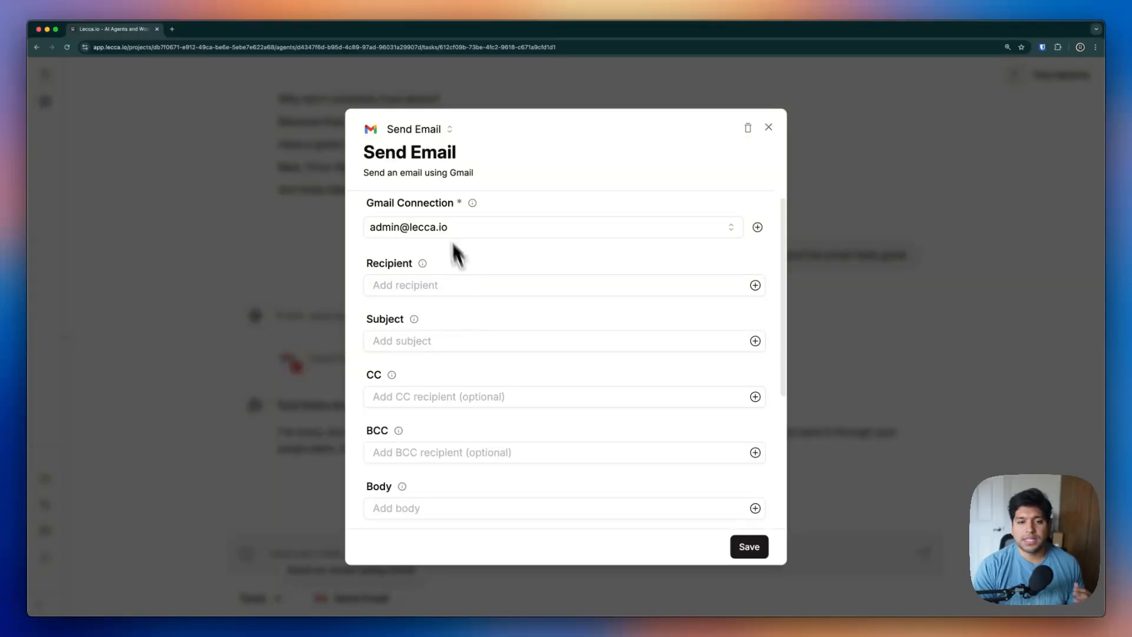
{"action": "left_click", "coordinate": [466, 152]}
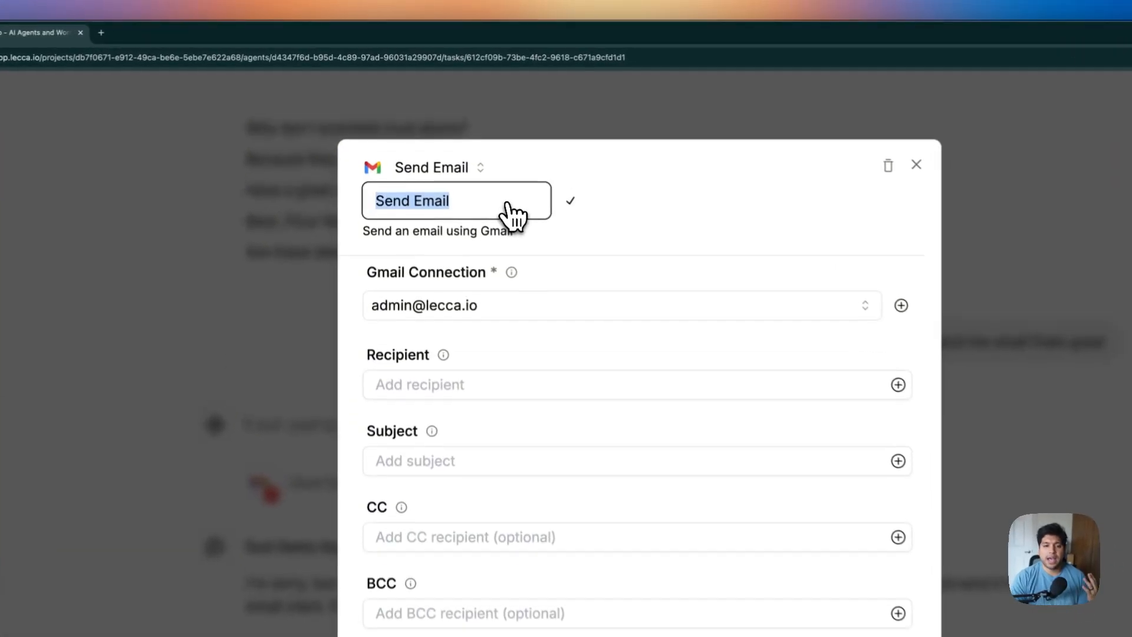
Rename the tool 'Send to stakeholders' and describe it 'Use this tool when sending important information to stakeholders'
{"action": "key", "text": "BackSpace"}
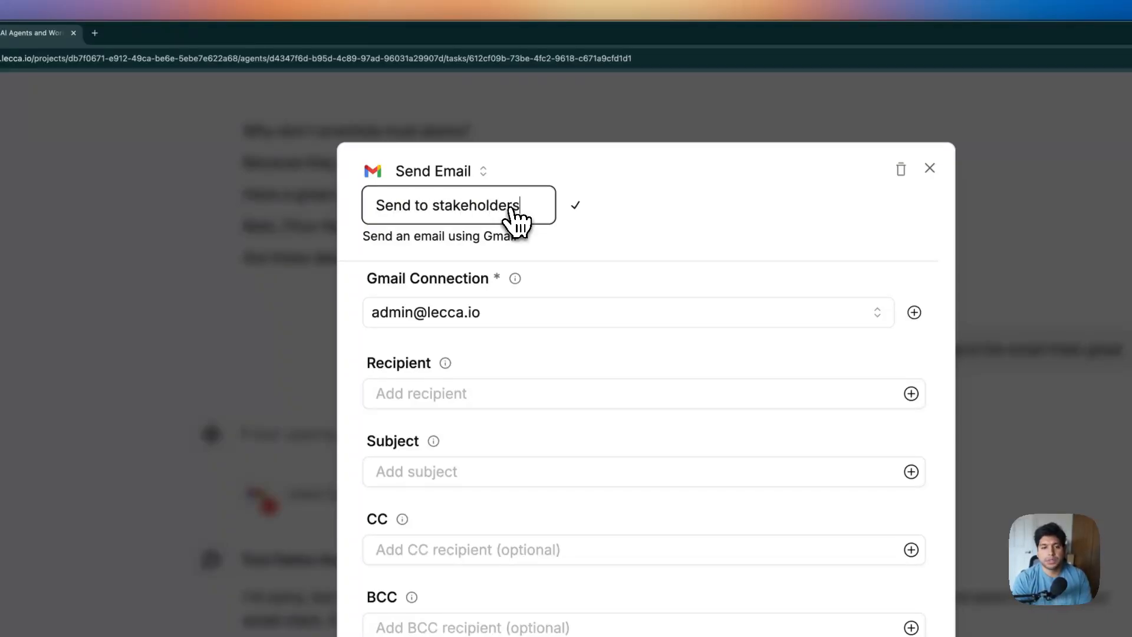
{"action": "key", "text": "Return"}
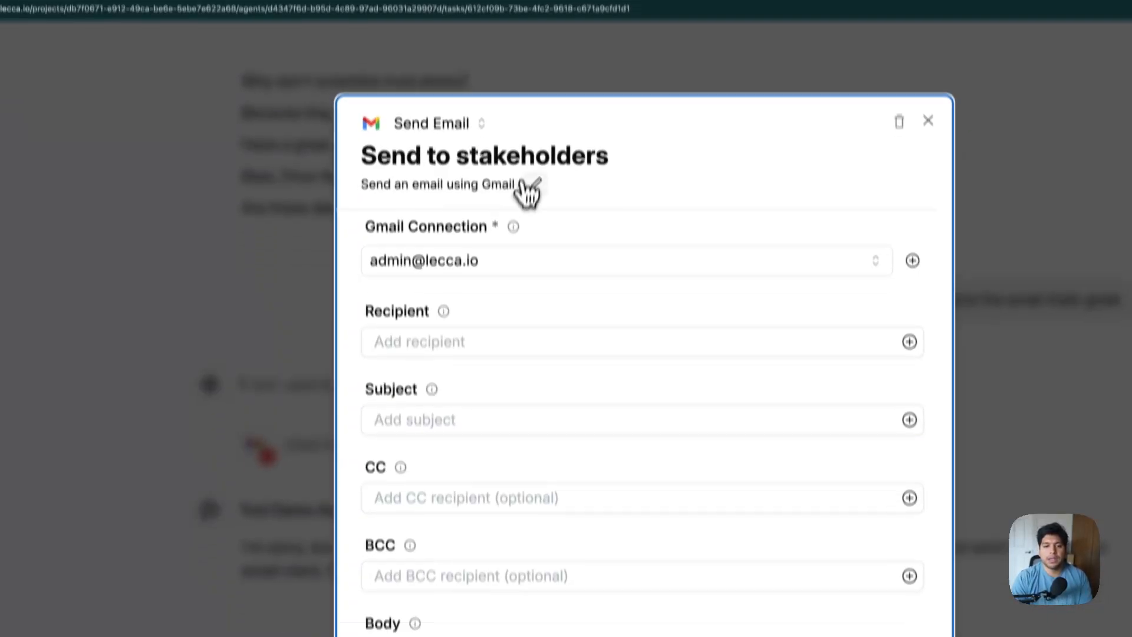
{"action": "left_click", "coordinate": [531, 236]}
{"action": "type", "text": "Use this tool when sending important"}
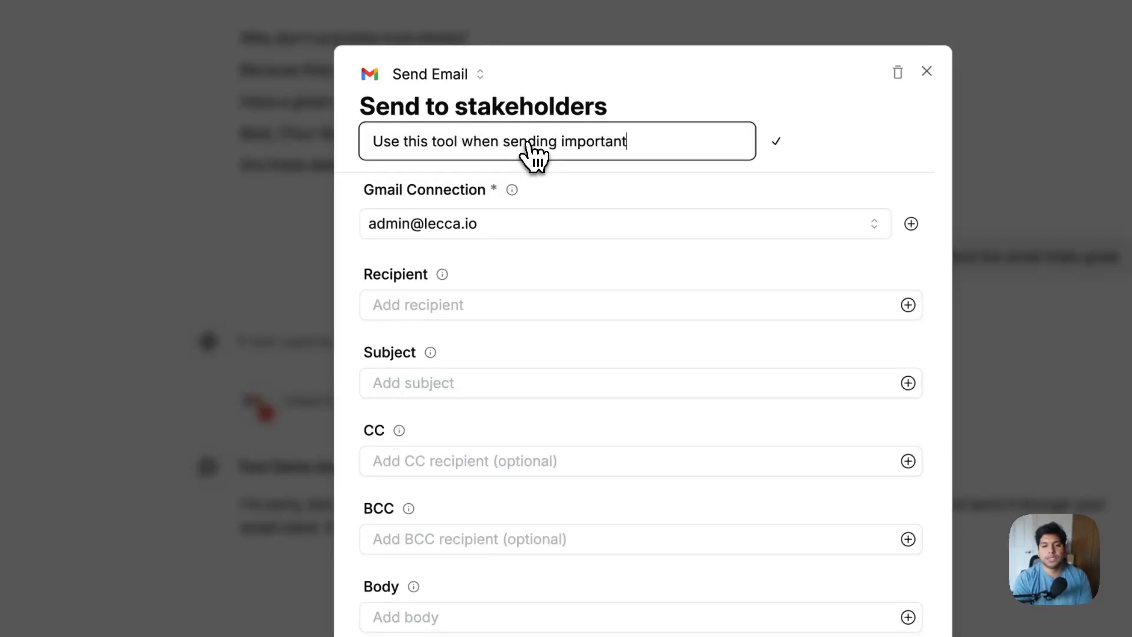
{"action": "type", "text": " information to "}
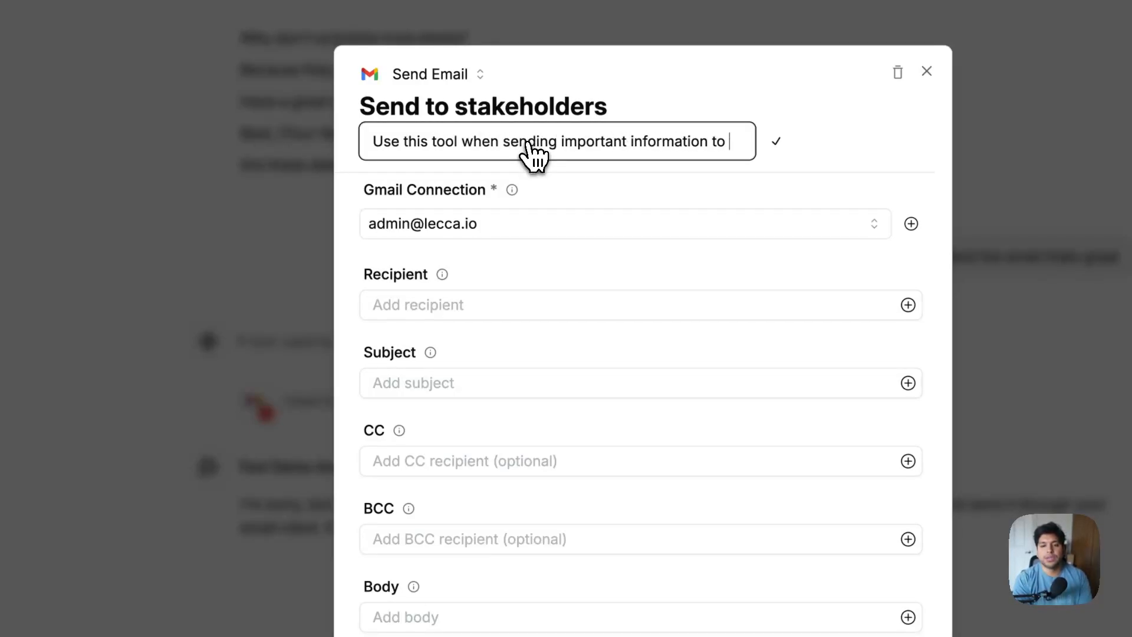
{"action": "type", "text": "stakeholde"}
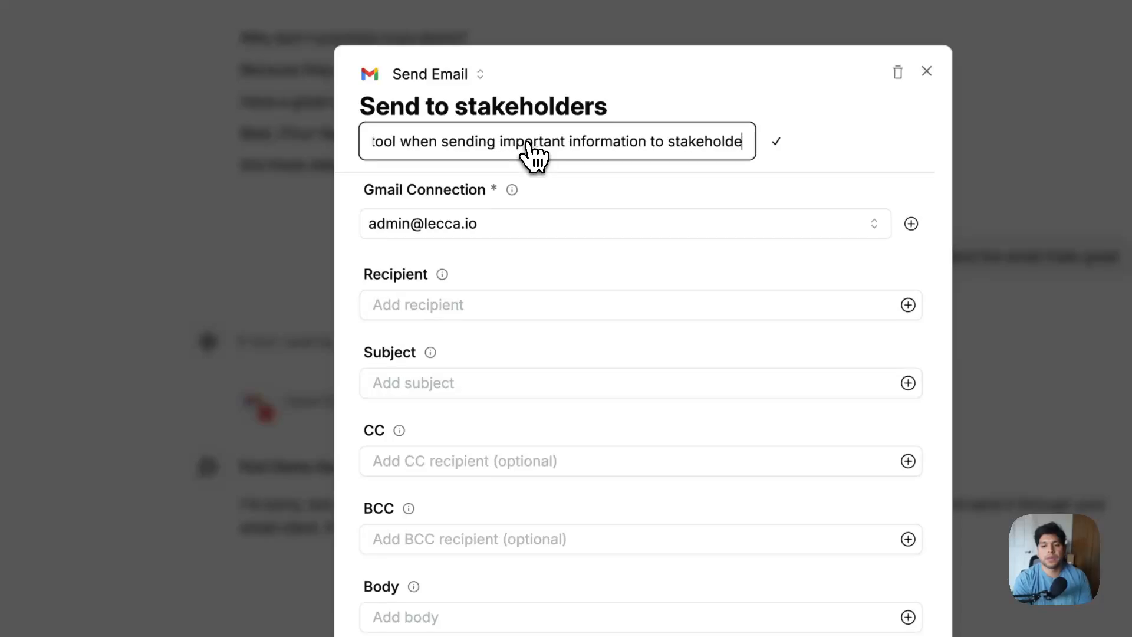
{"action": "type", "text": "rs"}
{"action": "key", "text": "Return"}
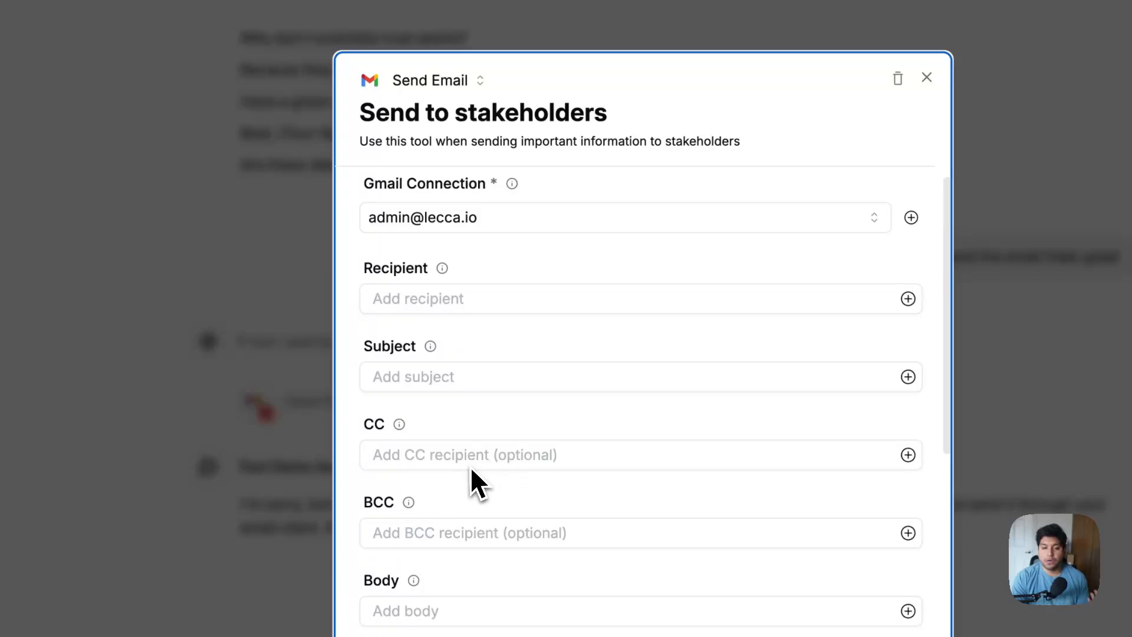
Enter the stakeholder's e-mail address as the recipient and clear the test text from CC
{"action": "left_click", "coordinate": [466, 301]}
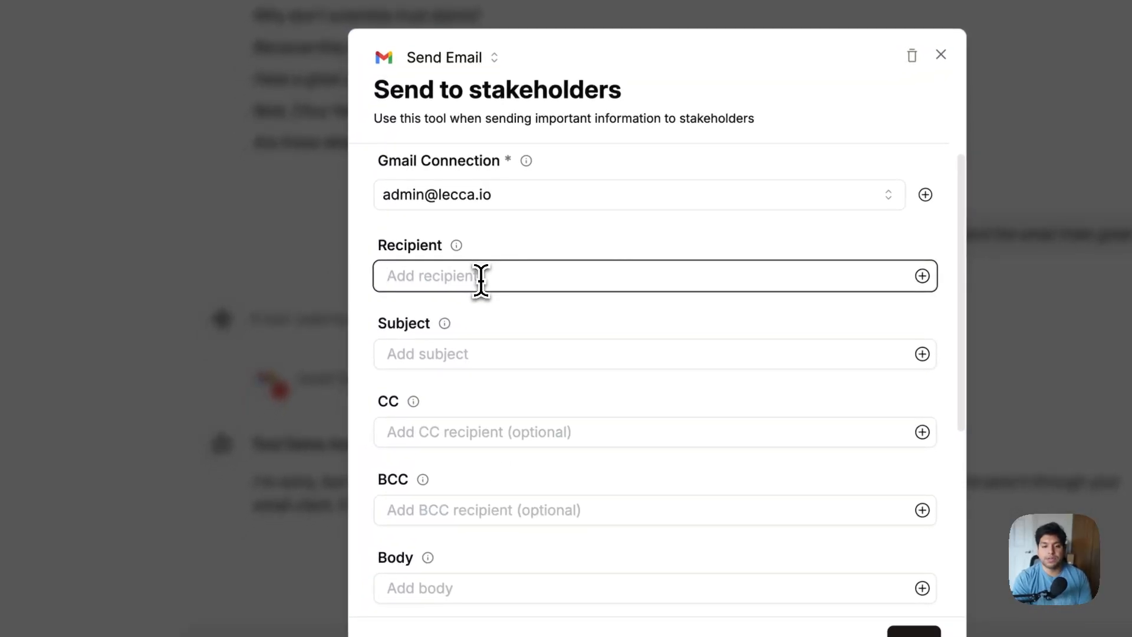
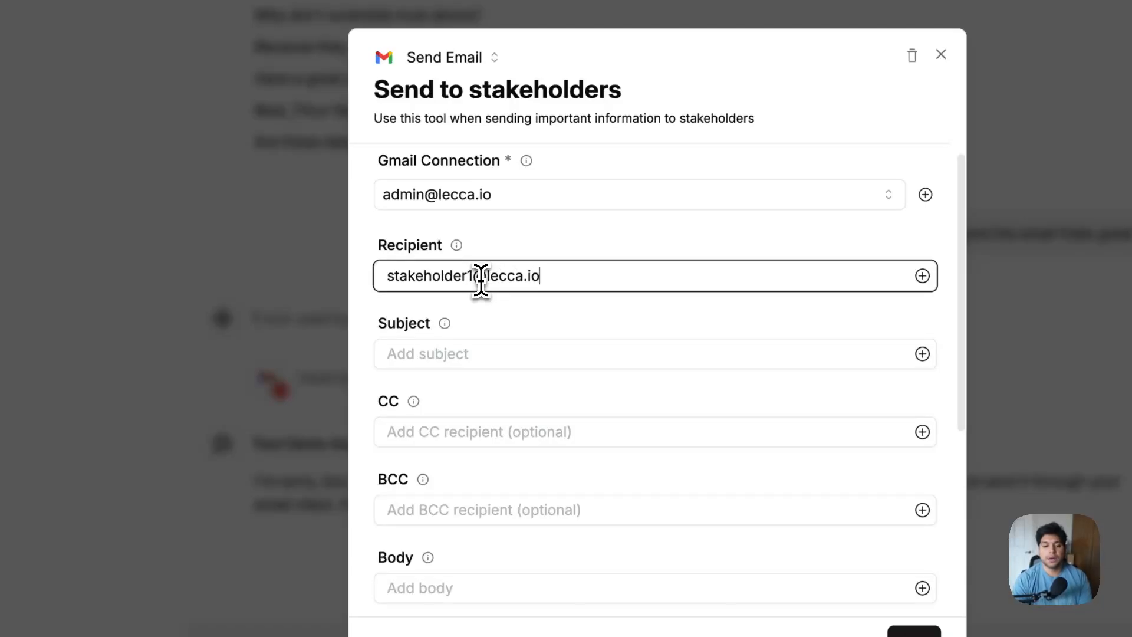
{"action": "left_click", "coordinate": [513, 432]}
{"action": "type", "text": "fasikjsdlfk, sadfkj, adfllkjsad lkjfasd jlkfasdklsda"}
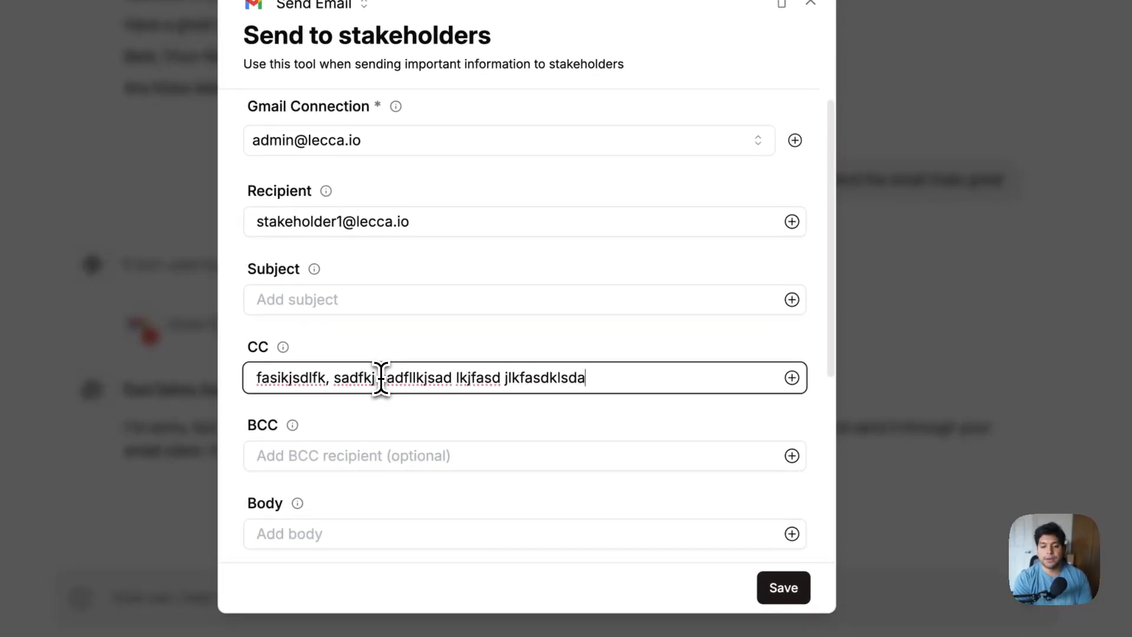
{"action": "key", "text": "ctrl+a"}
{"action": "key", "text": "BackSpace"}
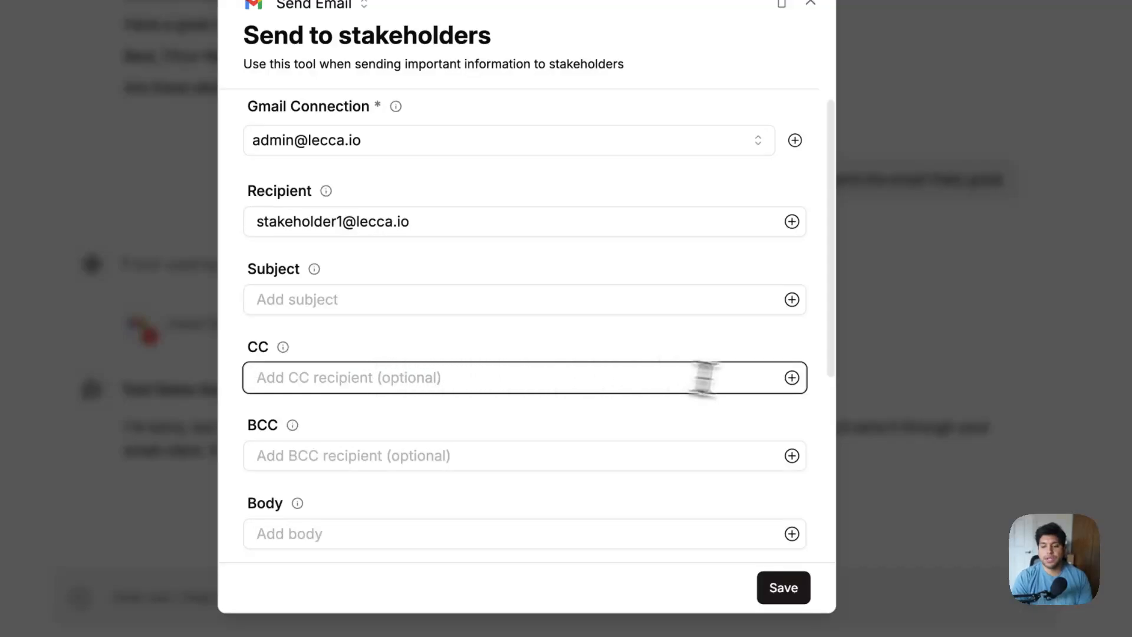
{"action": "left_click", "coordinate": [792, 377]}
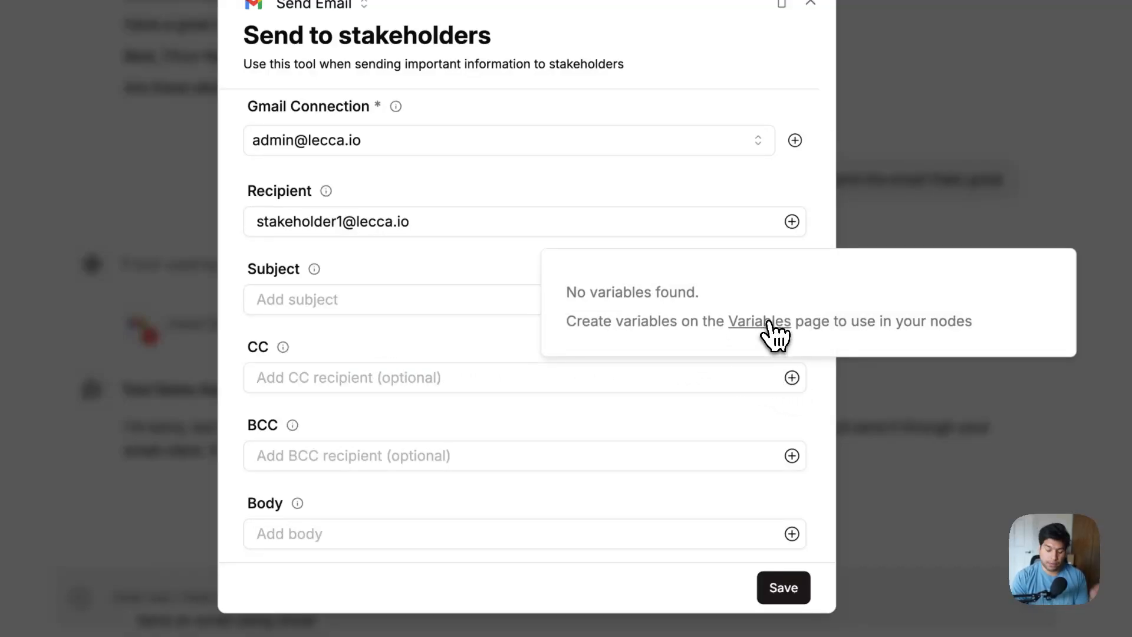
{"action": "left_click", "coordinate": [465, 329]}
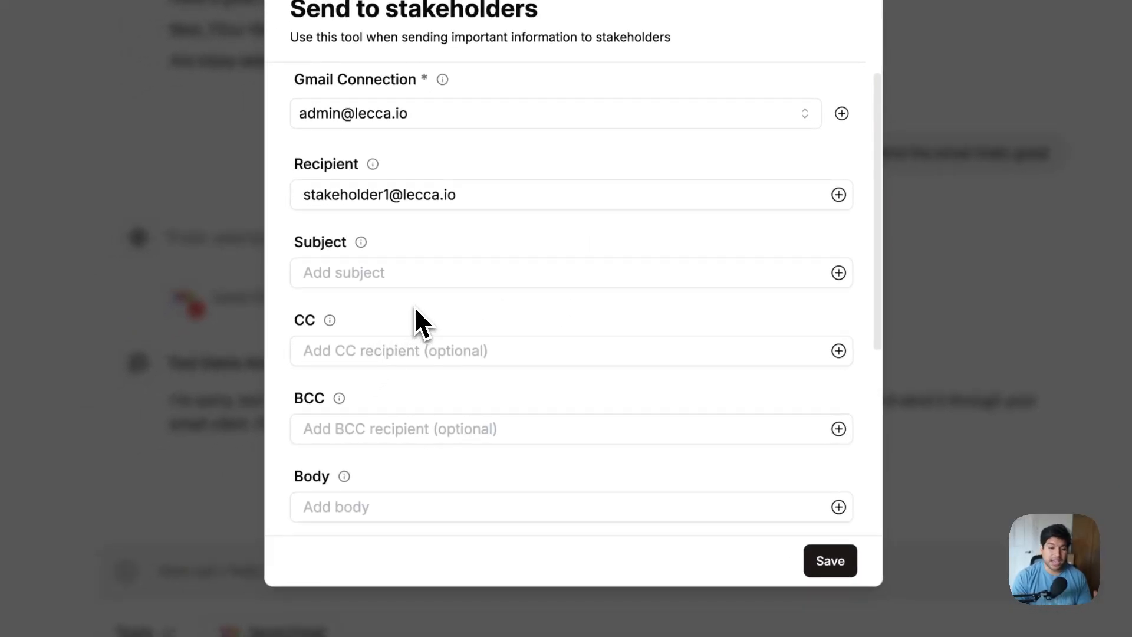
Review the recipient, CC, Subject and Body fields, leaving subject and body empty
{"action": "left_click_drag", "start_coordinate": [298, 195], "coordinate": [585, 197]}
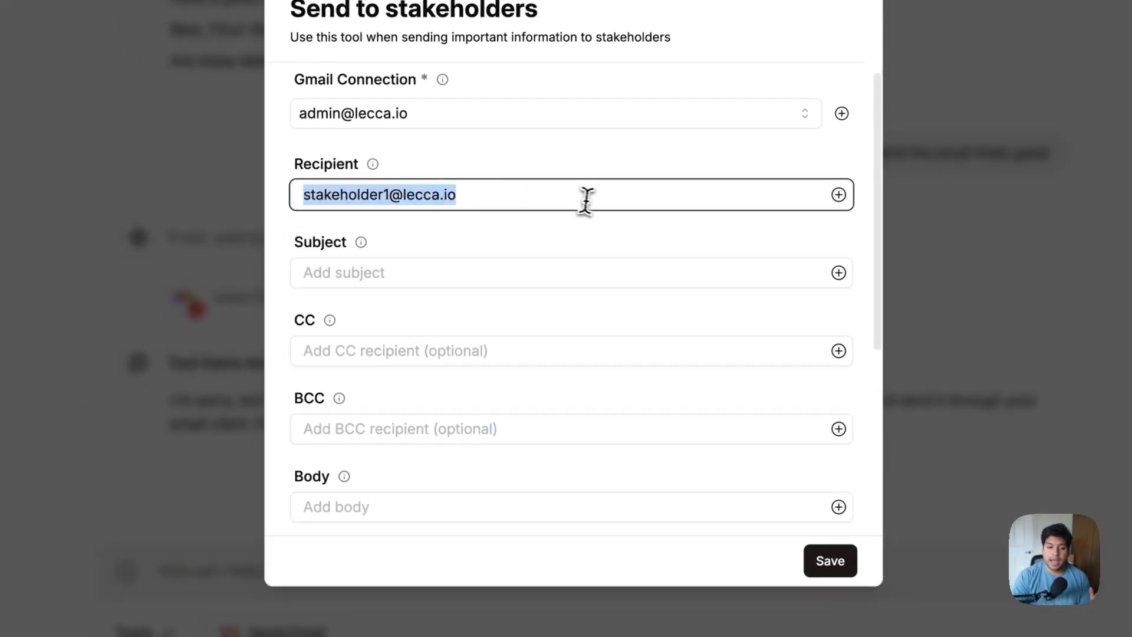
{"action": "left_click", "coordinate": [454, 354]}
{"action": "left_click", "coordinate": [303, 270]}
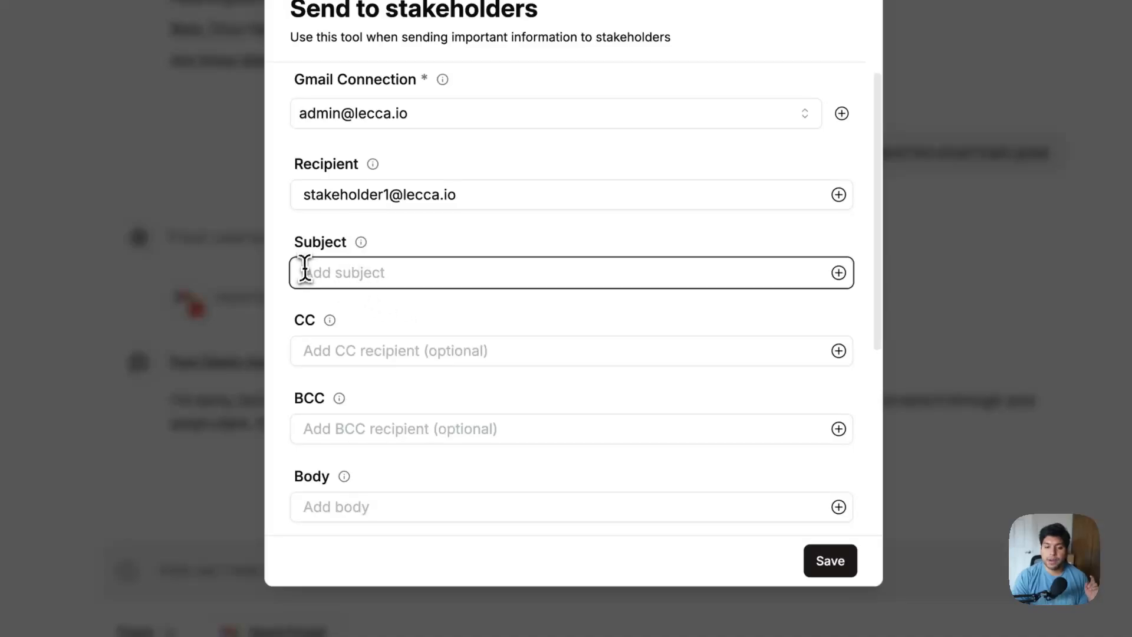
{"action": "scroll", "coordinate": [482, 355], "scroll_direction": "down", "scroll_amount": 2}
{"action": "left_click", "coordinate": [412, 393]}
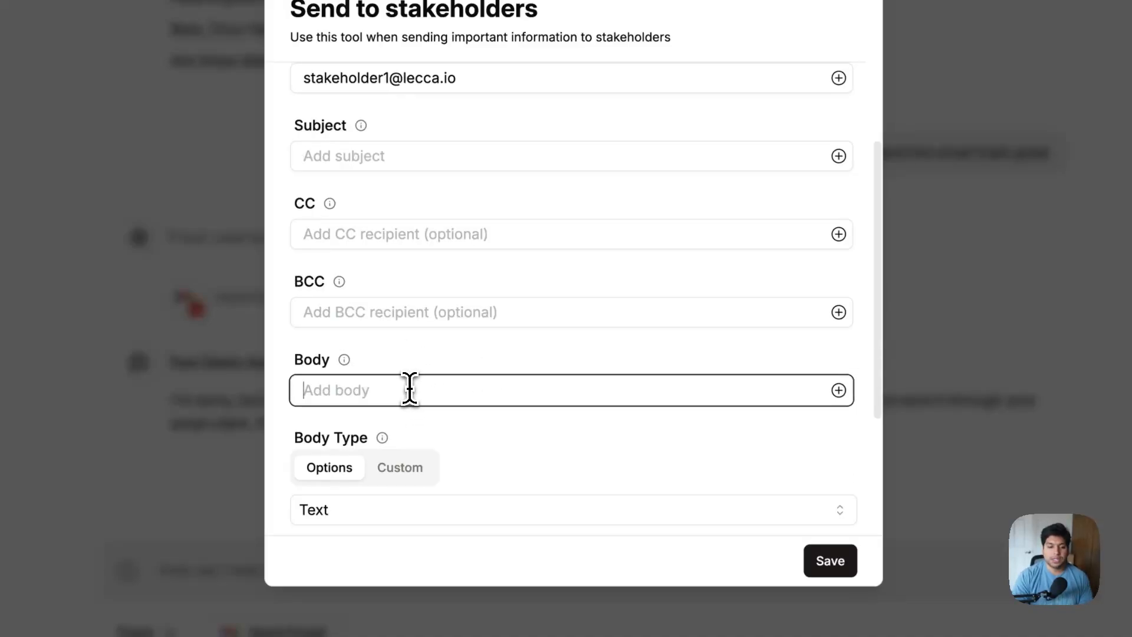
{"action": "scroll", "coordinate": [416, 389], "scroll_direction": "down", "scroll_amount": 3}
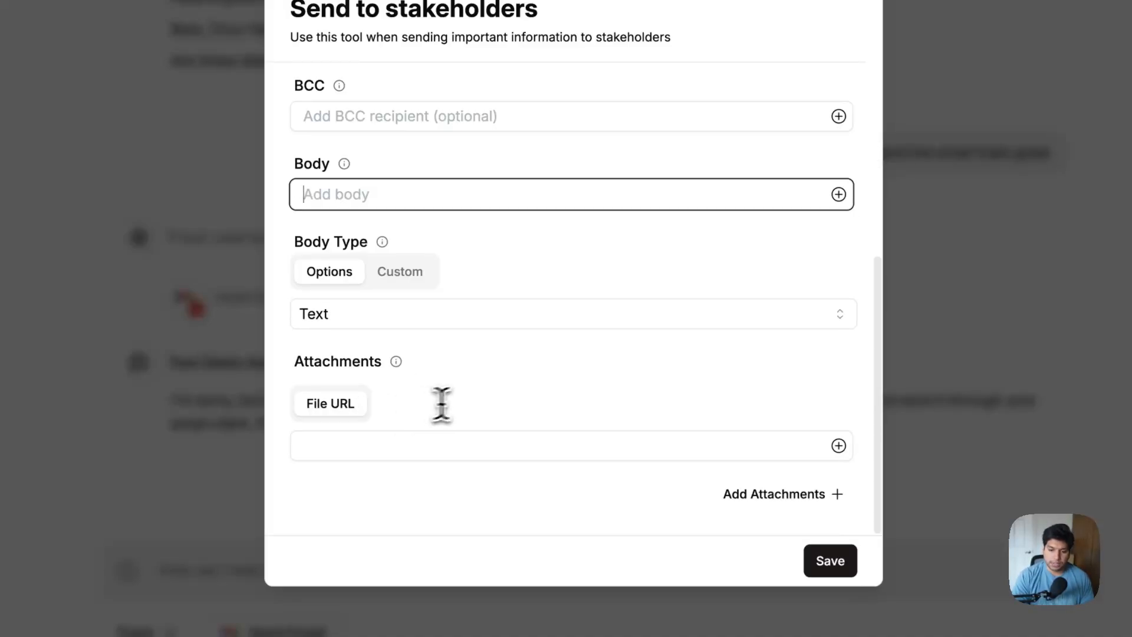